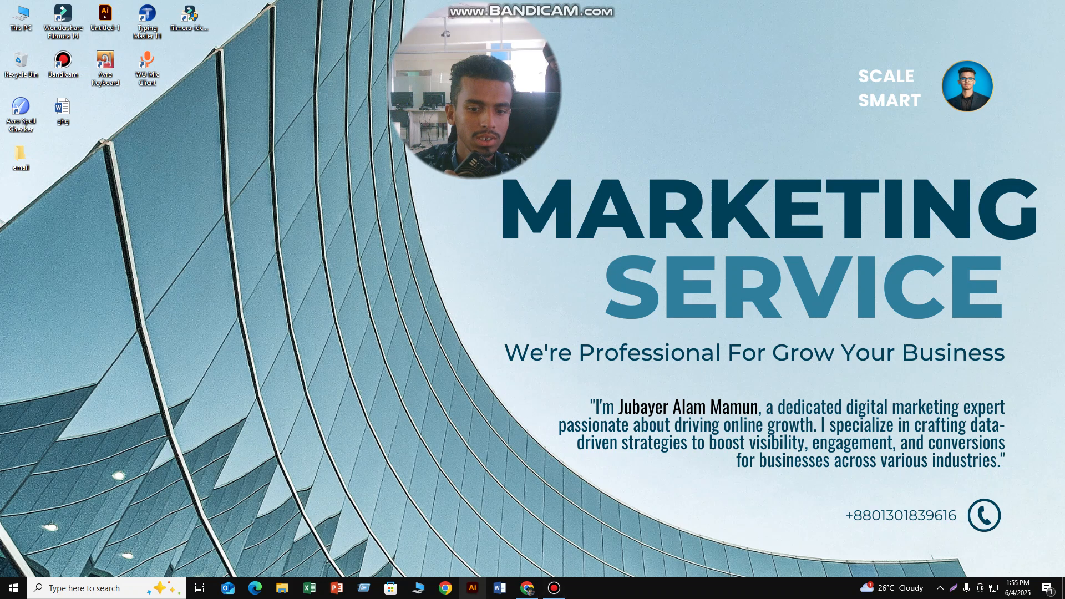
- Launch Adobe Illustrator and accept recovering the unsaved documents from the previous session
{"action": "left_click", "coordinate": [473, 588]}
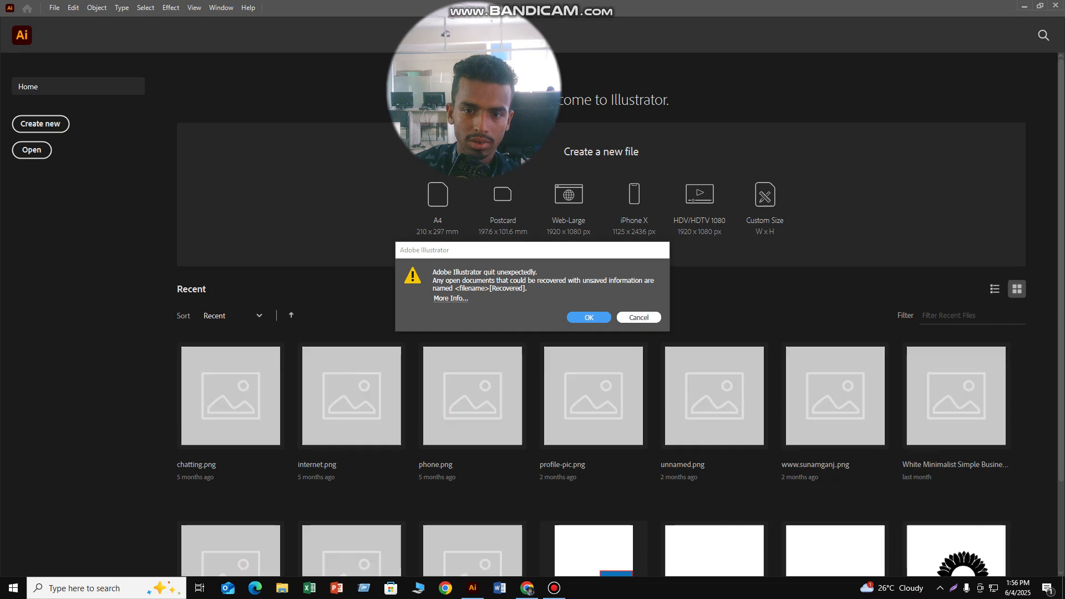
{"action": "key", "text": "Return"}
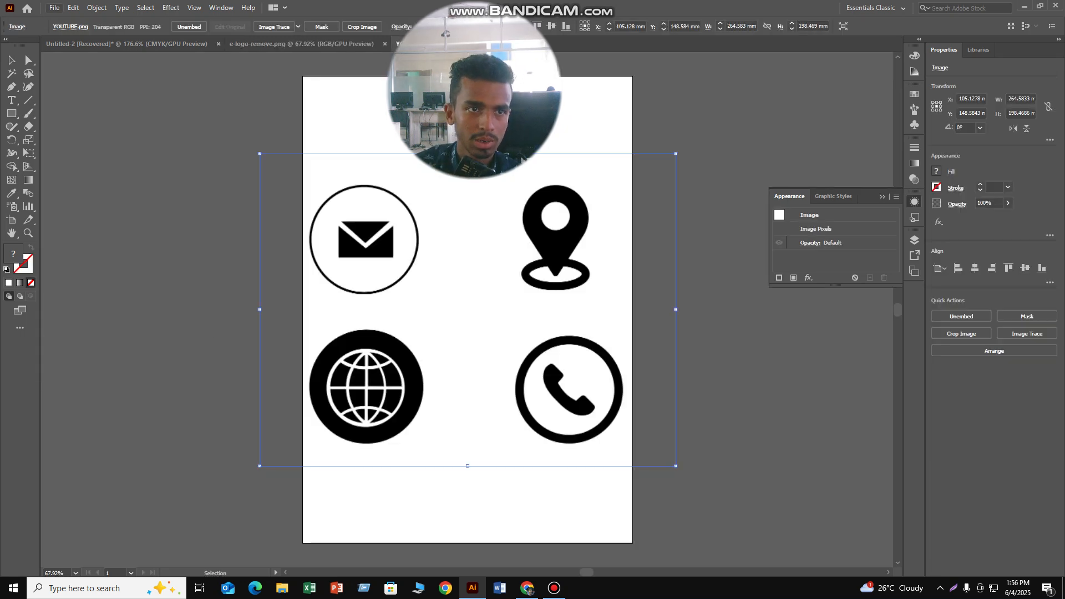
- Create a new 5000 × 5000 px RGB document from the recent custom preset
{"action": "left_click", "coordinate": [54, 8]}
{"action": "left_click", "coordinate": [74, 20]}
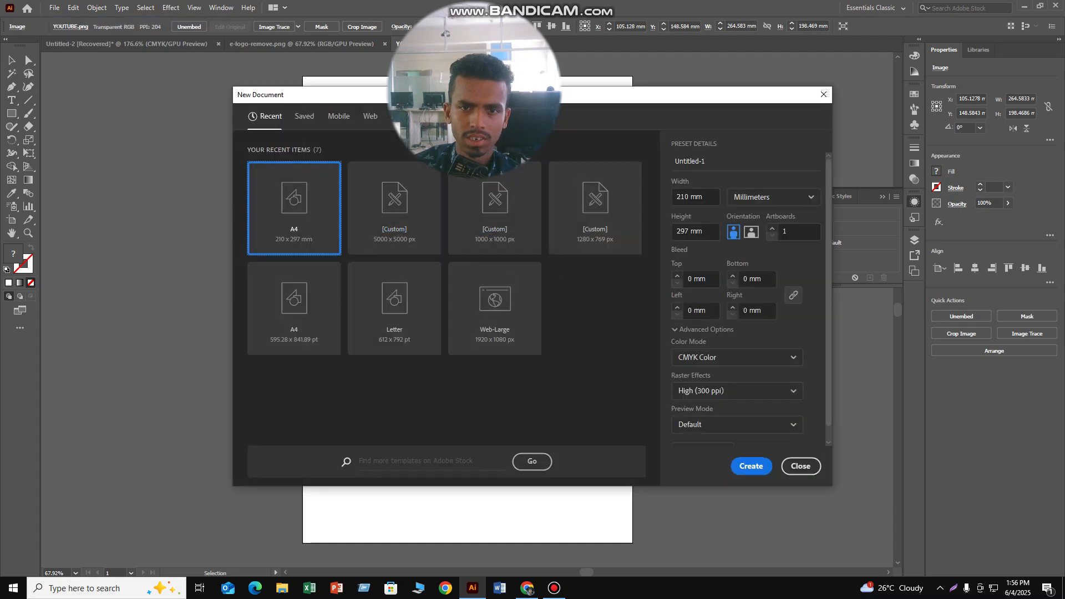
{"action": "left_click", "coordinate": [394, 208]}
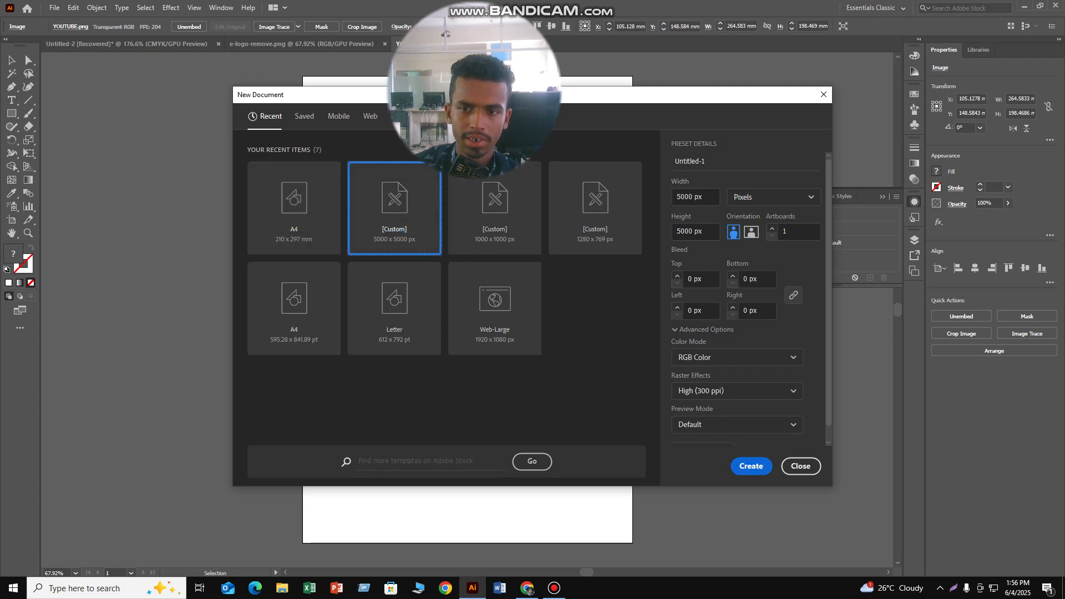
{"action": "key", "text": "Escape"}
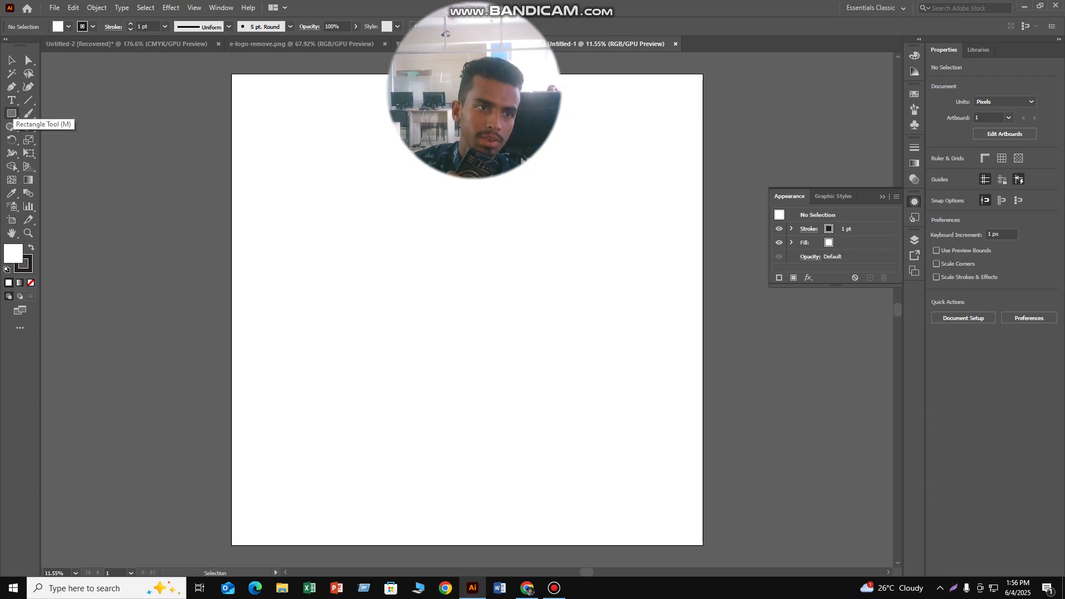
- Draw a hexagon about 2112 × 2211 px with the Polygon tool in the artboard's upper-left area
{"action": "left_click", "coordinate": [11, 114]}
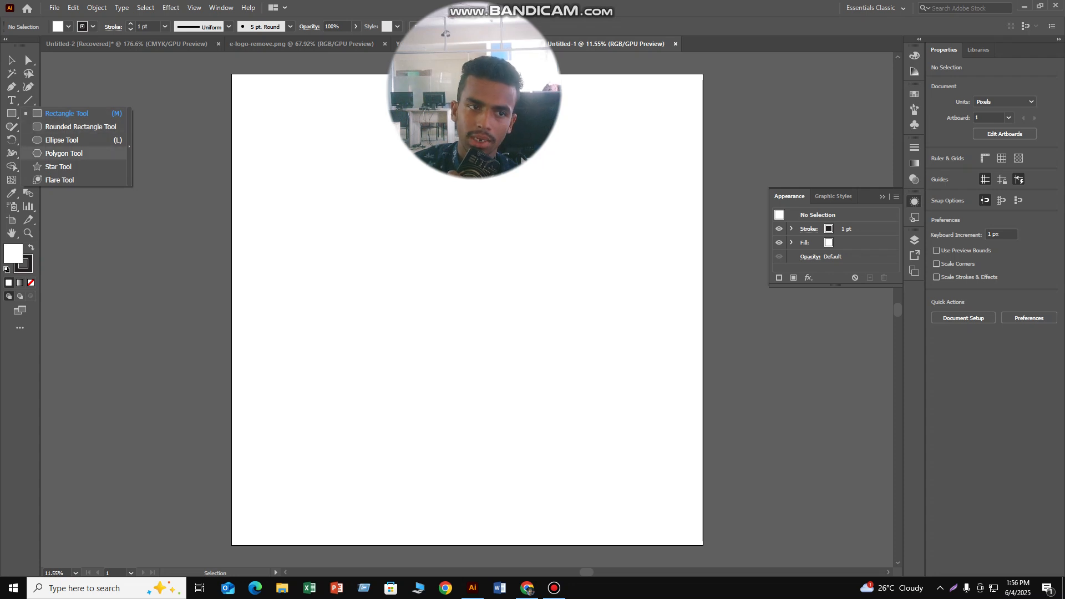
{"action": "left_click", "coordinate": [63, 153]}
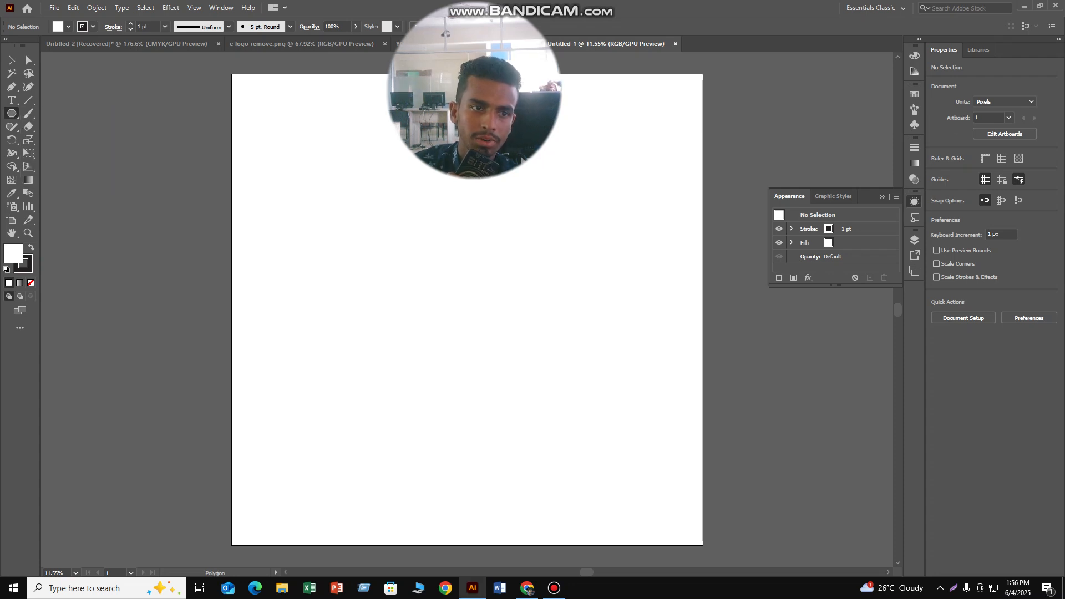
{"action": "left_click_drag", "start_coordinate": [255, 140], "coordinate": [346, 204]}
{"action": "key", "text": "v"}
{"action": "left_click_drag", "start_coordinate": [265, 137], "coordinate": [383, 184]}
- Fill the hexagon with magenta and move its center to about X 1323 px, Y 1324 px
{"action": "left_click", "coordinate": [68, 27]}
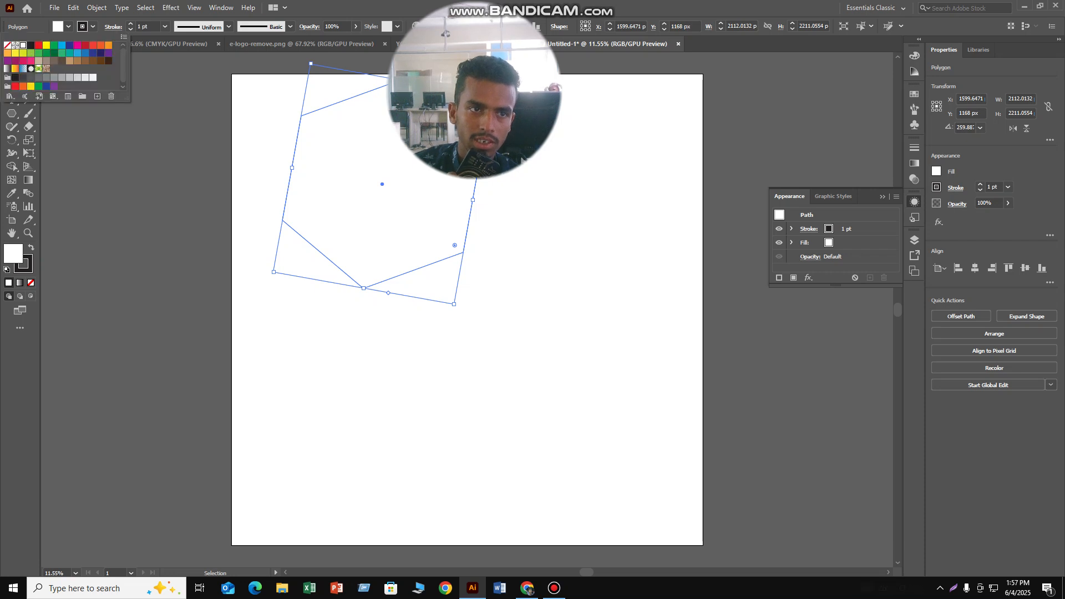
{"action": "left_click", "coordinate": [78, 45]}
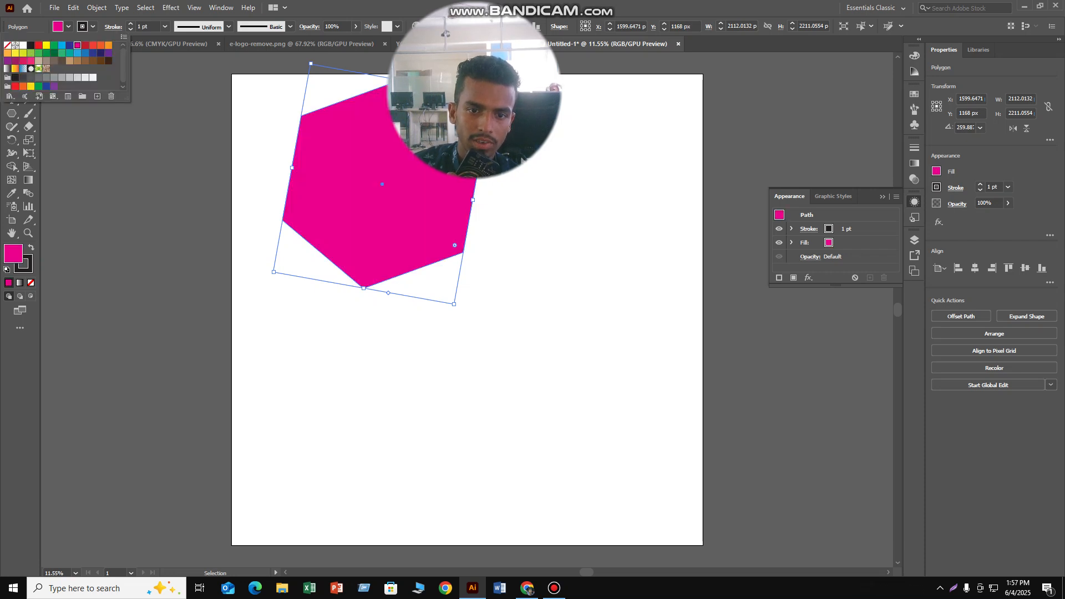
{"action": "left_click", "coordinate": [522, 157]}
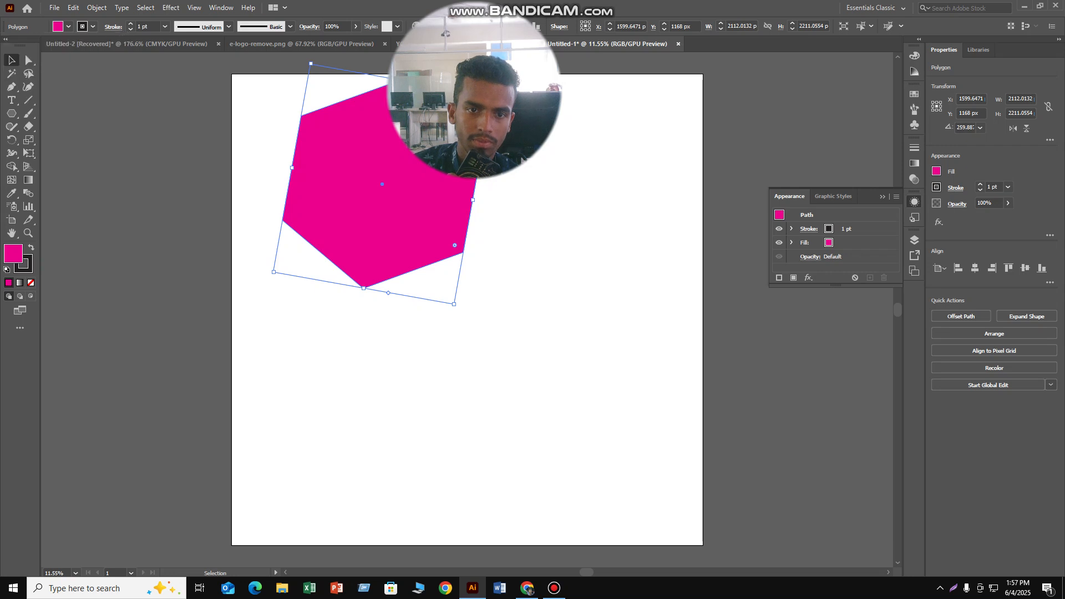
{"action": "left_click_drag", "start_coordinate": [344, 176], "coordinate": [356, 197]}
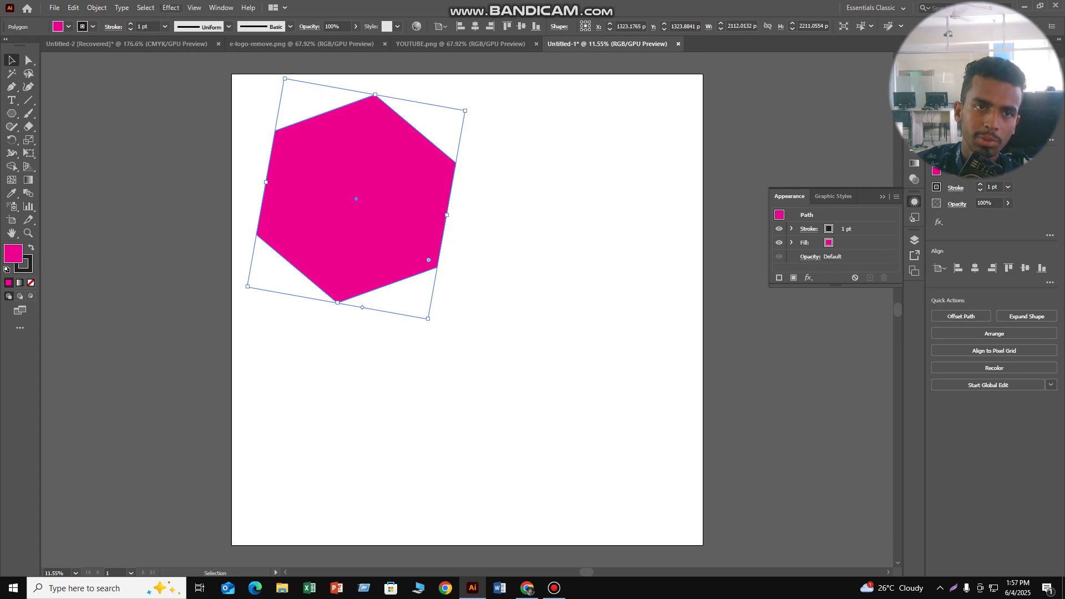
- Apply a Pucker & Bloat effect of 87% to the magenta hexagon to form six petals
{"action": "left_click", "coordinate": [171, 7]}
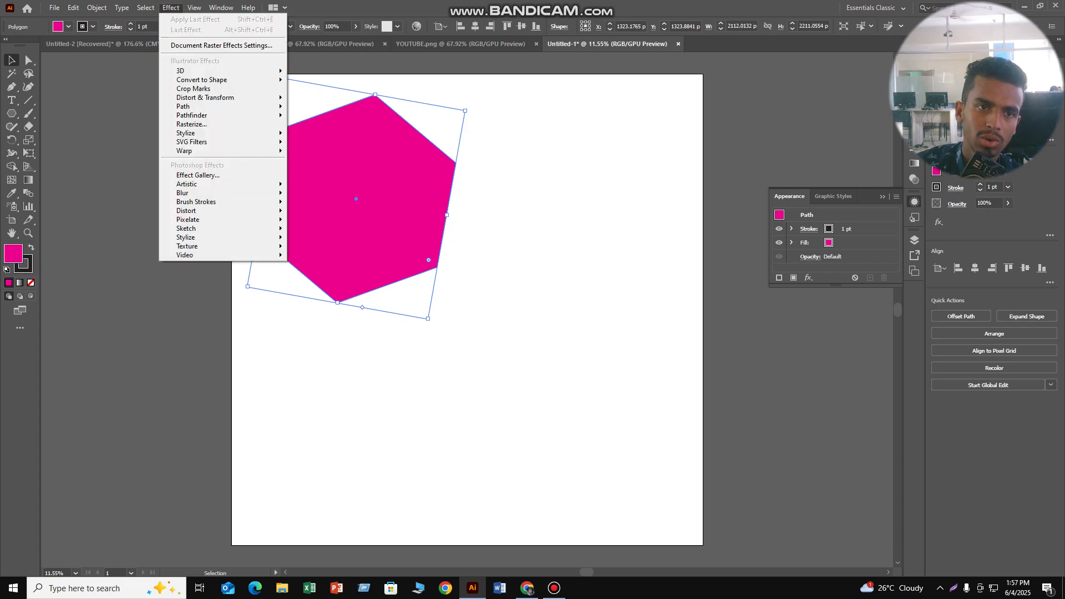
{"action": "mouse_move", "coordinate": [205, 98]}
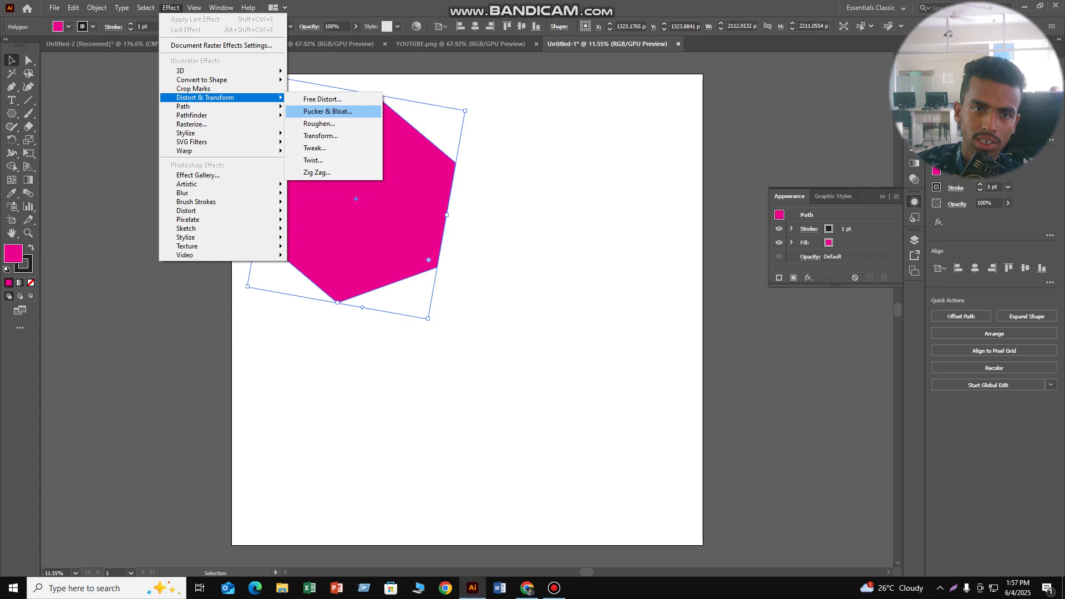
{"action": "left_click", "coordinate": [327, 112]}
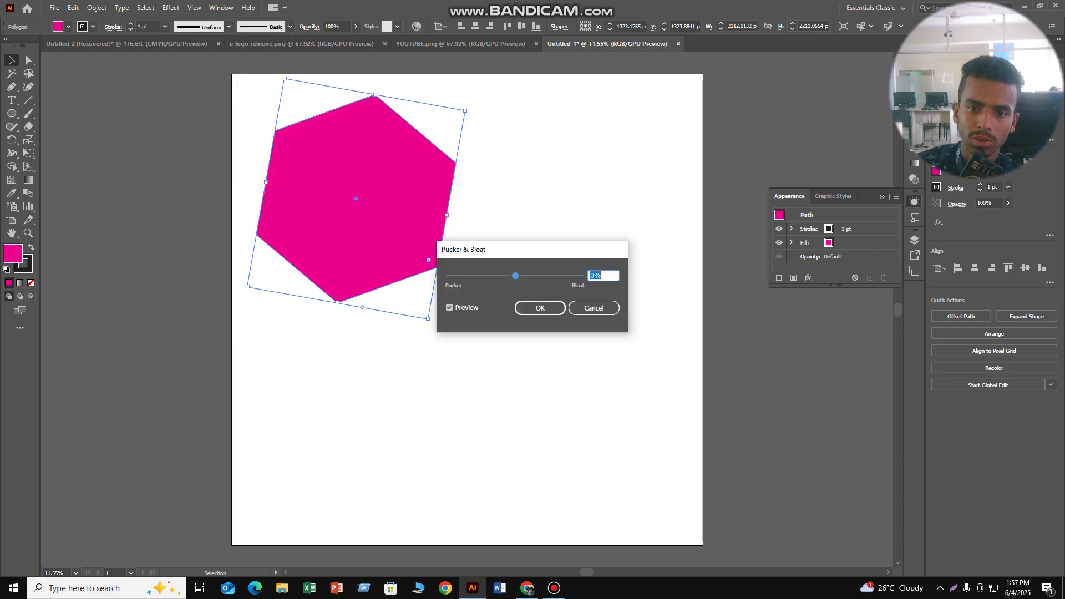
{"action": "left_click_drag", "start_coordinate": [516, 276], "coordinate": [544, 276]}
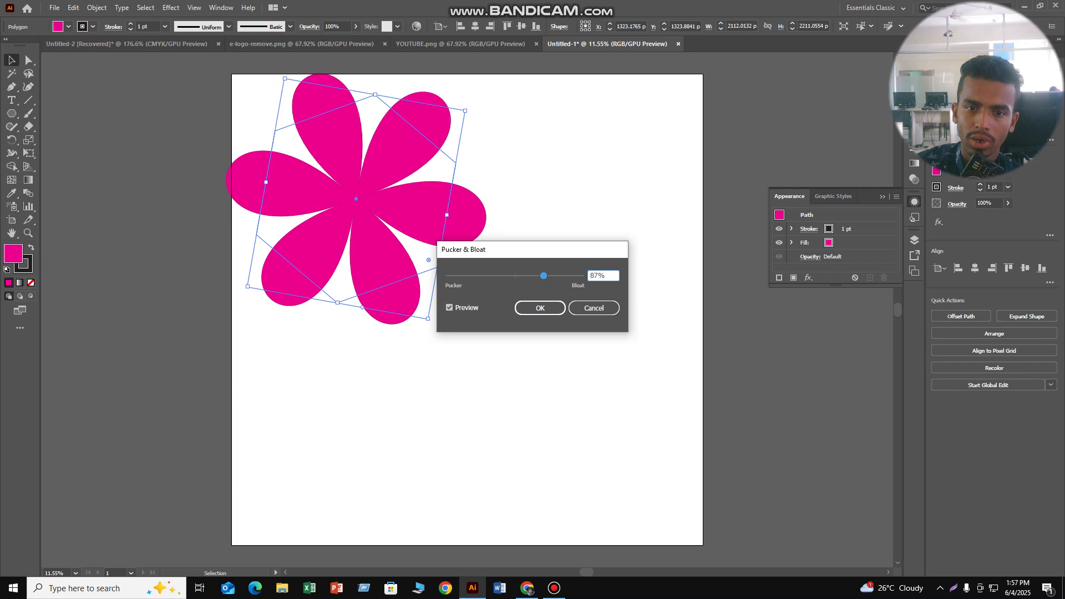
{"action": "left_click", "coordinate": [540, 308]}
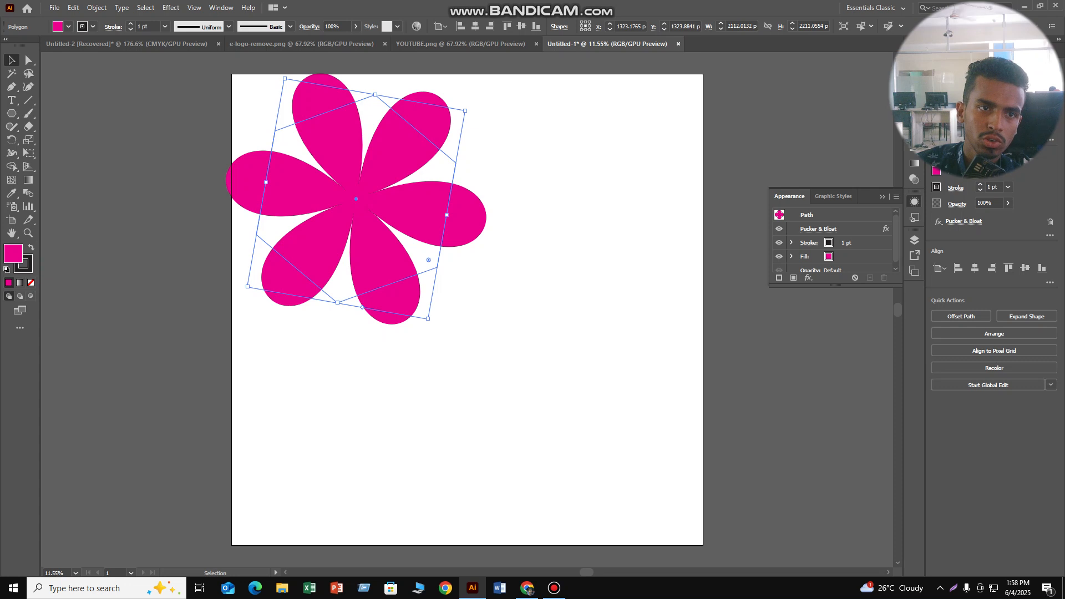
- Set the flower shape's black stroke weight to 4 pt and deselect it
{"action": "left_click", "coordinate": [131, 23]}
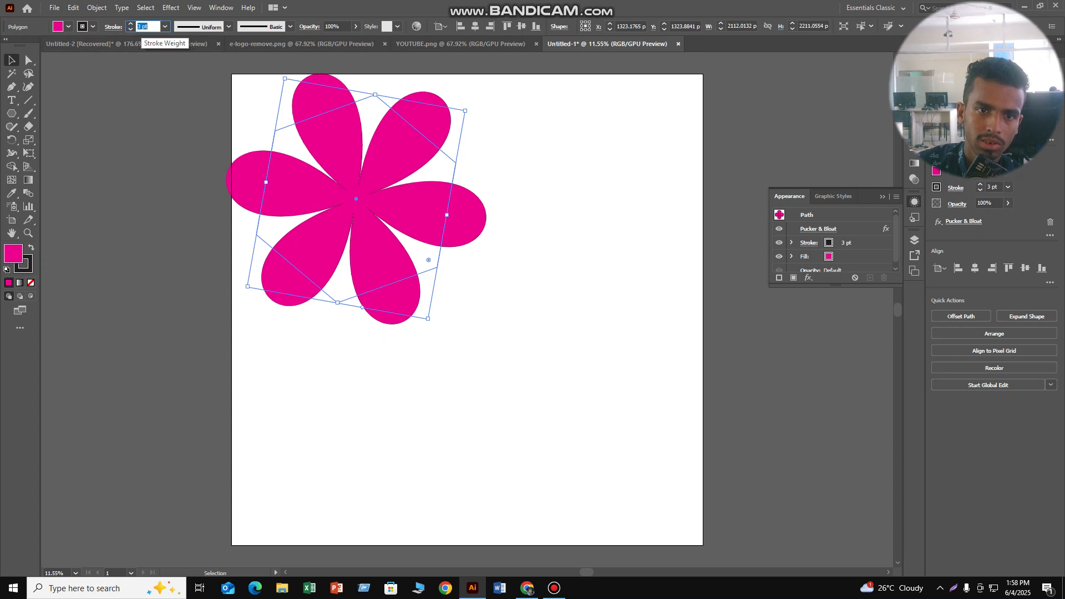
{"action": "double_click", "coordinate": [130, 24]}
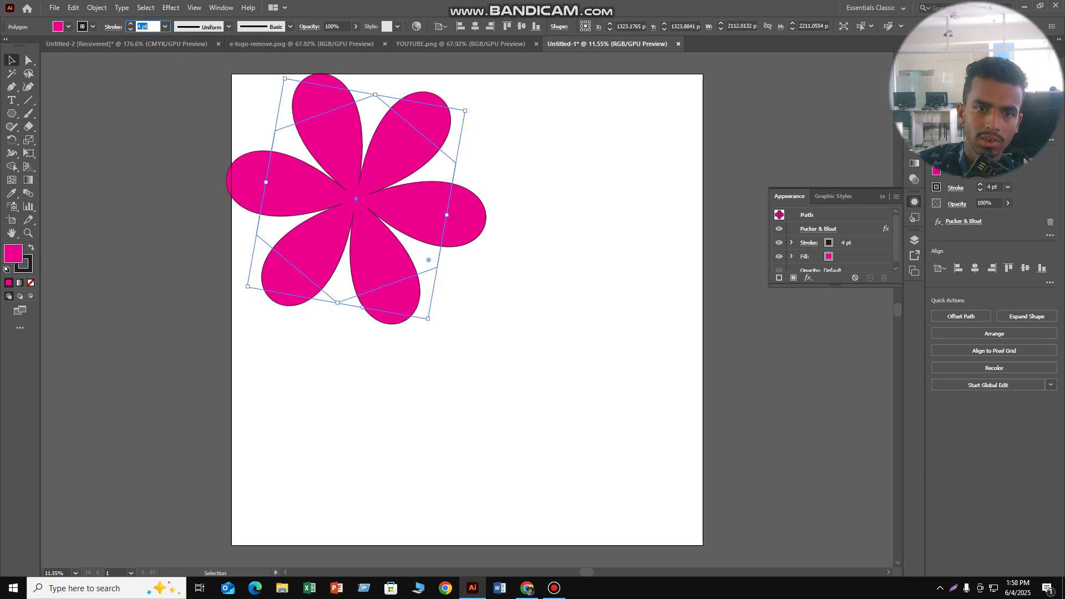
{"action": "left_click", "coordinate": [544, 233]}
- Draw a circle of about 600 × 600 px with the Ellipse tool over the flower's center
{"action": "left_click_drag", "start_coordinate": [11, 113], "coordinate": [50, 140]}
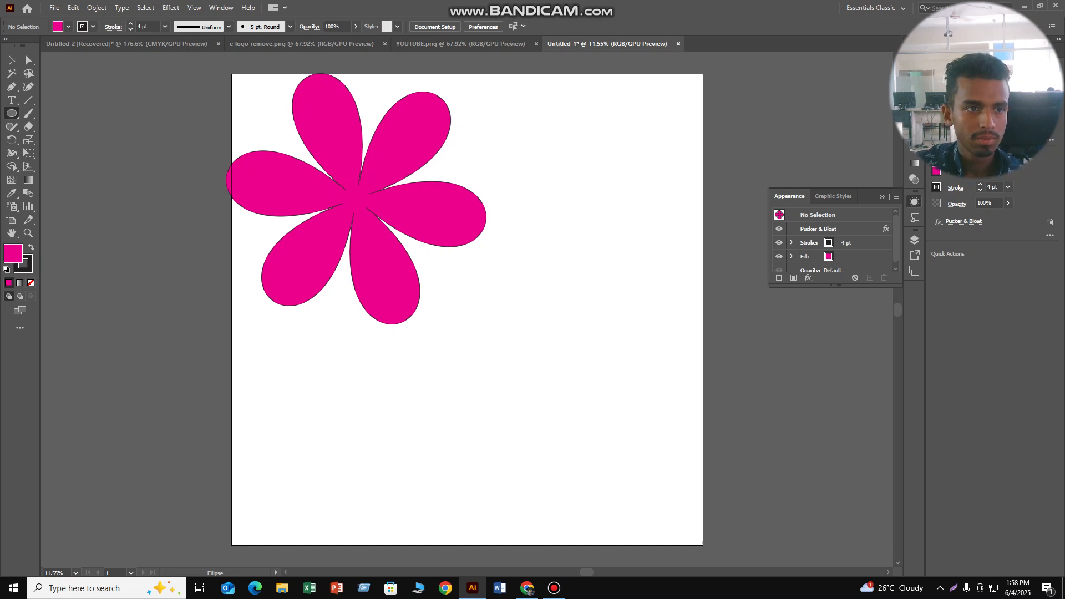
{"action": "left_click_drag", "start_coordinate": [327, 171], "coordinate": [385, 227]}
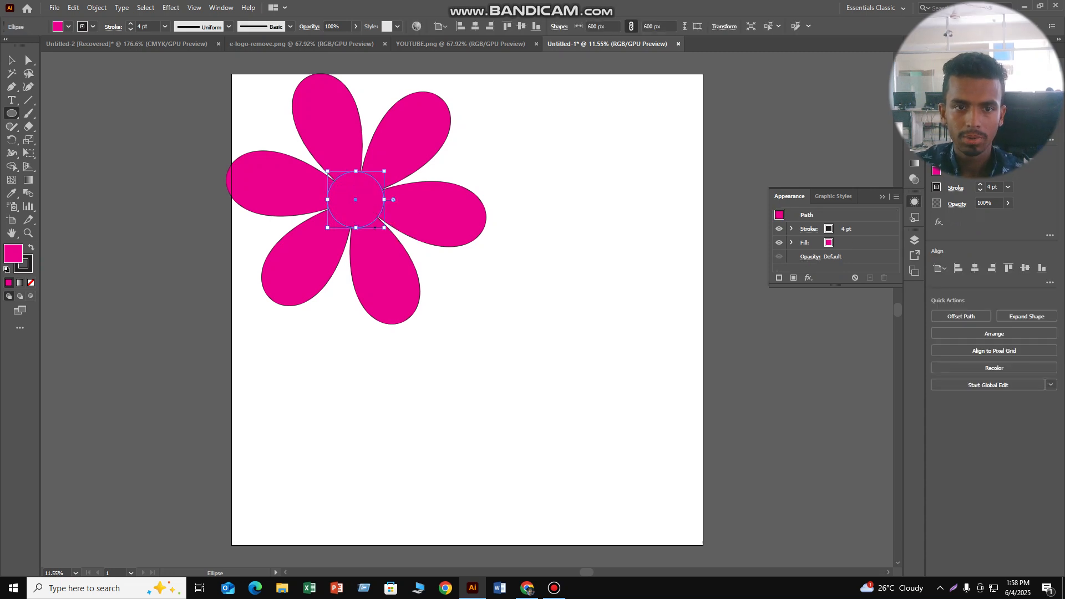
{"action": "key", "text": "v"}
{"action": "left_click_drag", "start_coordinate": [356, 199], "coordinate": [353, 198]}
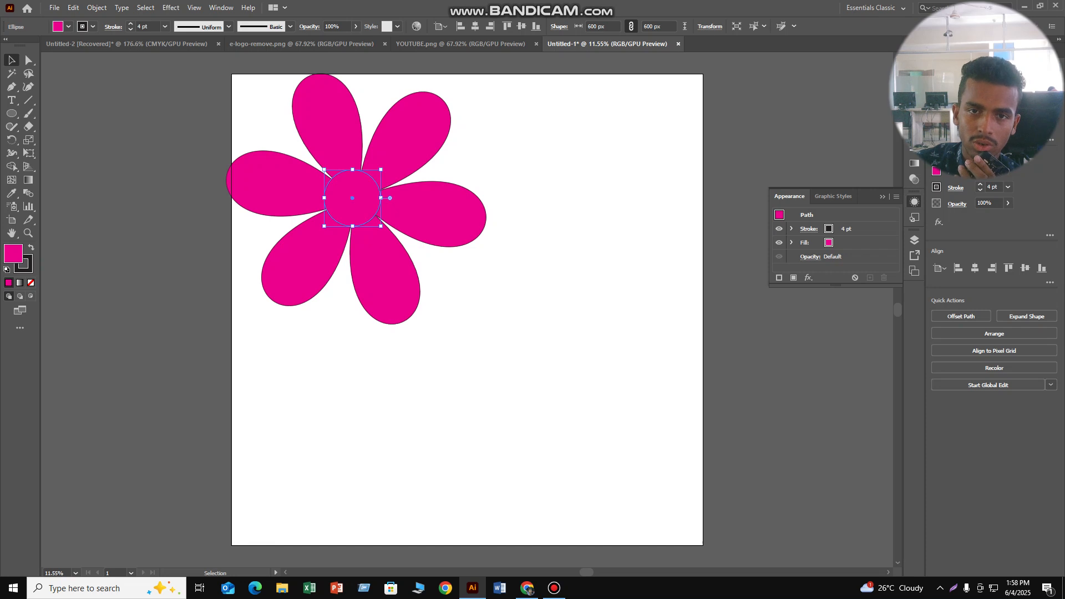
- Align the circle and the petals to each other's horizontal and vertical centers, then deselect them
{"action": "left_click_drag", "start_coordinate": [459, 87], "coordinate": [302, 294]}
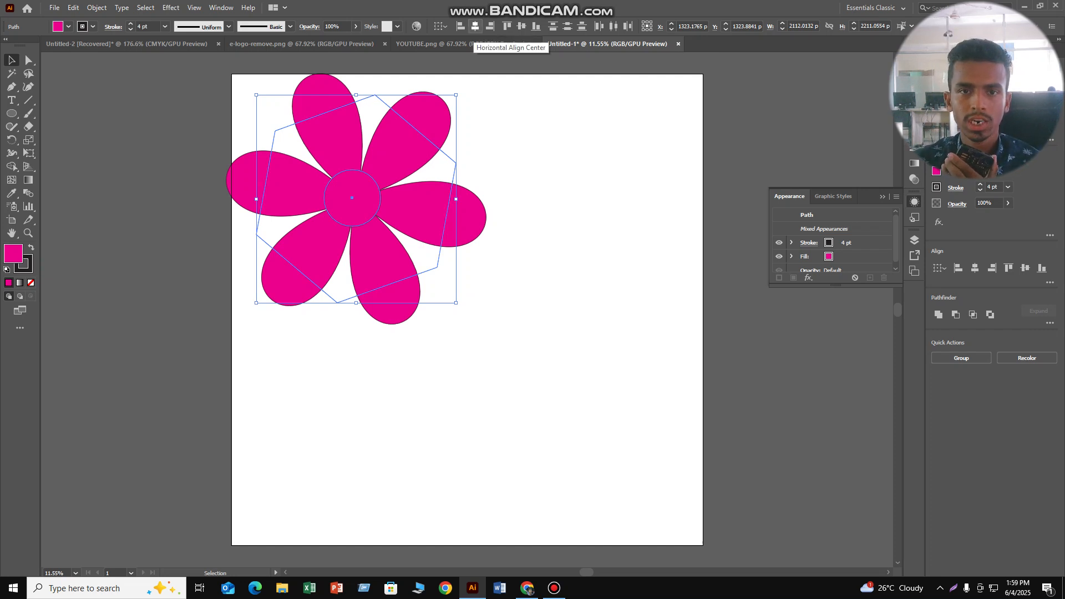
{"action": "left_click", "coordinate": [475, 26]}
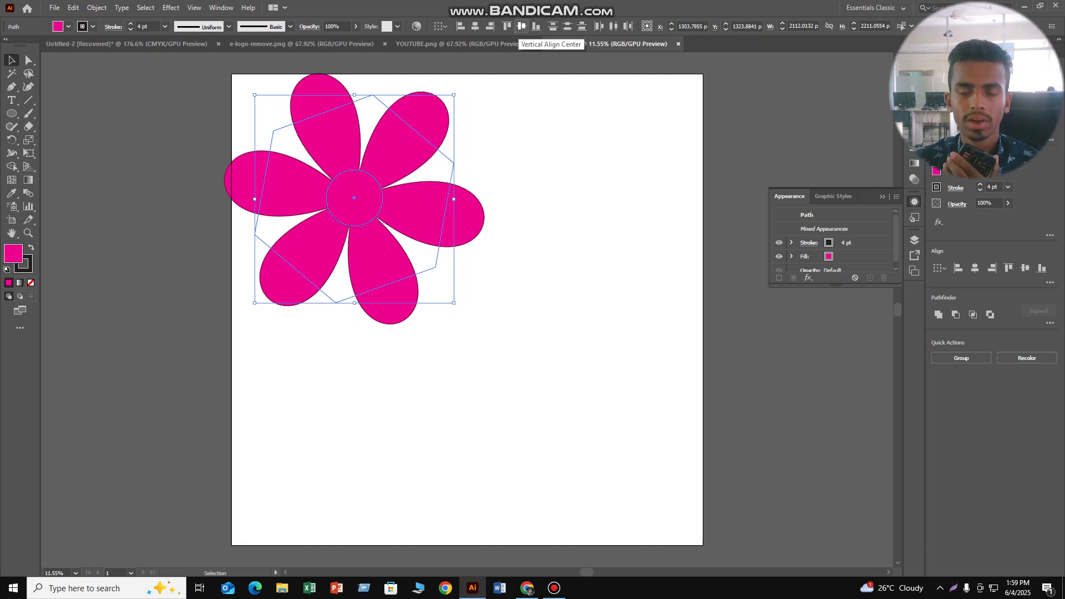
{"action": "left_click", "coordinate": [522, 27]}
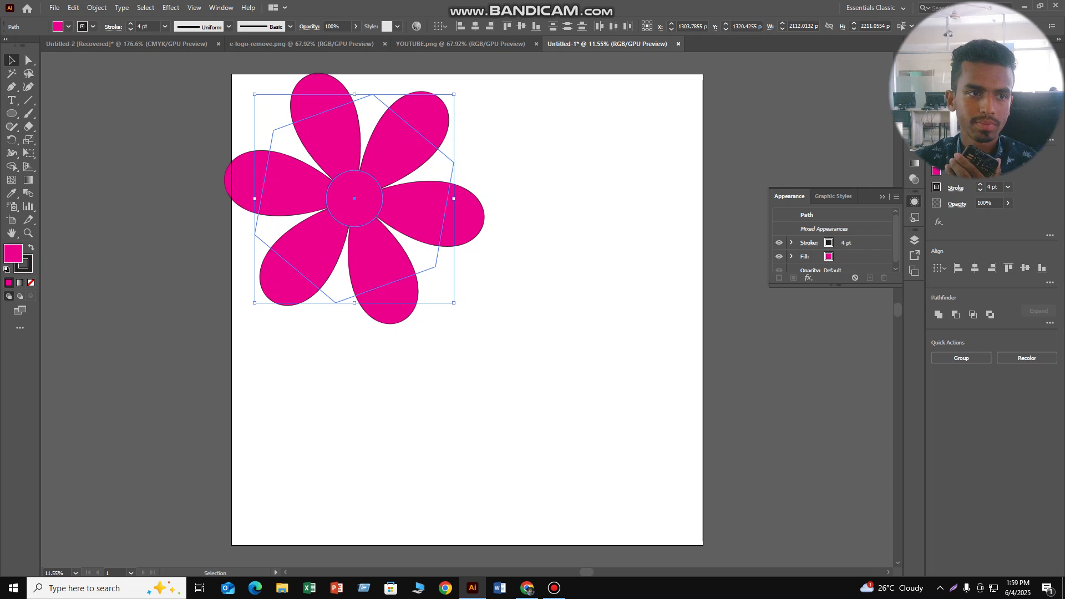
{"action": "key", "text": "ctrl+shift+a"}
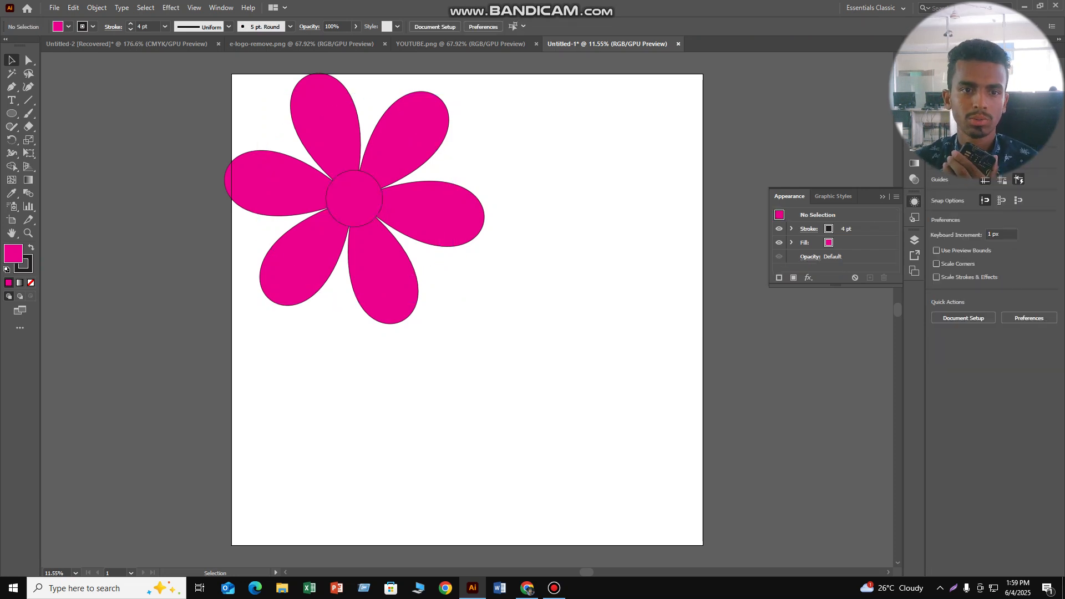
- Set the center circle's stroke weight to 0.75 pt
{"action": "left_click", "coordinate": [354, 199]}
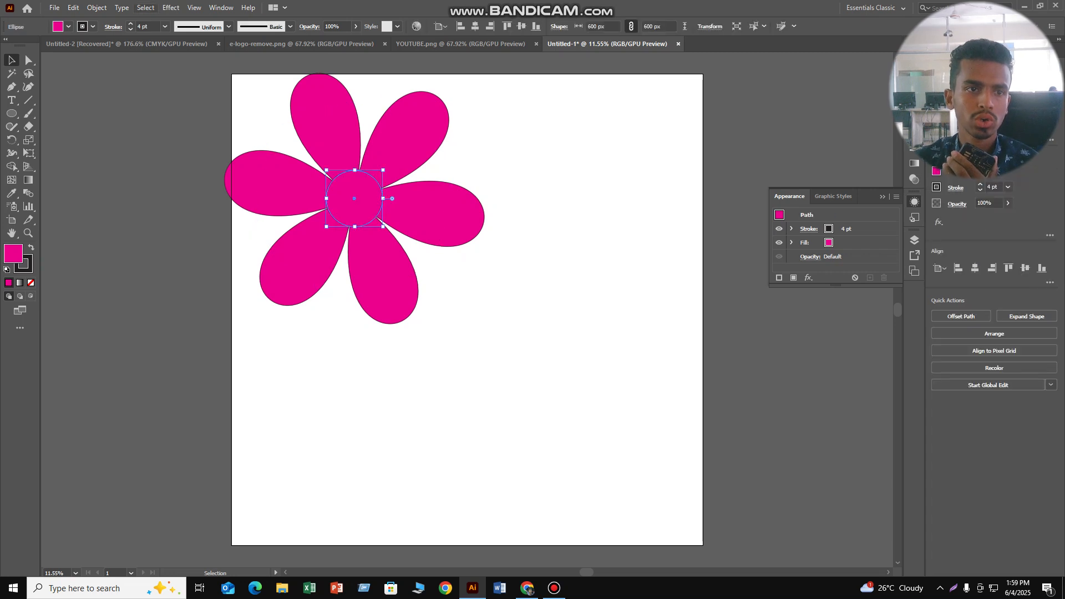
{"action": "left_click", "coordinate": [142, 27]}
{"action": "scroll", "coordinate": [142, 27], "scroll_direction": "up", "scroll_amount": 6}
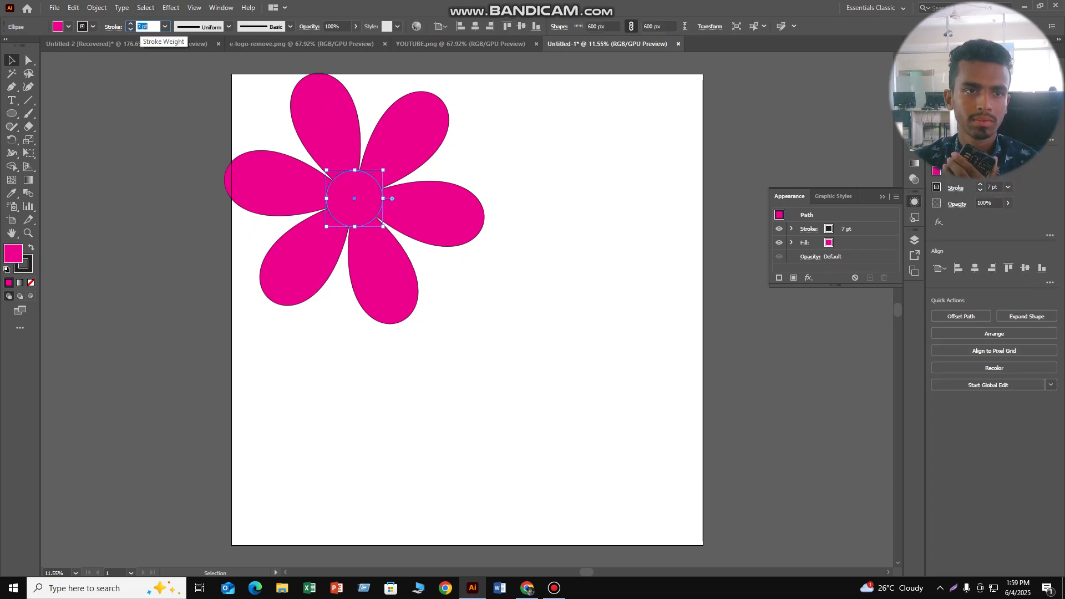
{"action": "scroll", "coordinate": [143, 27], "scroll_direction": "down", "scroll_amount": 5}
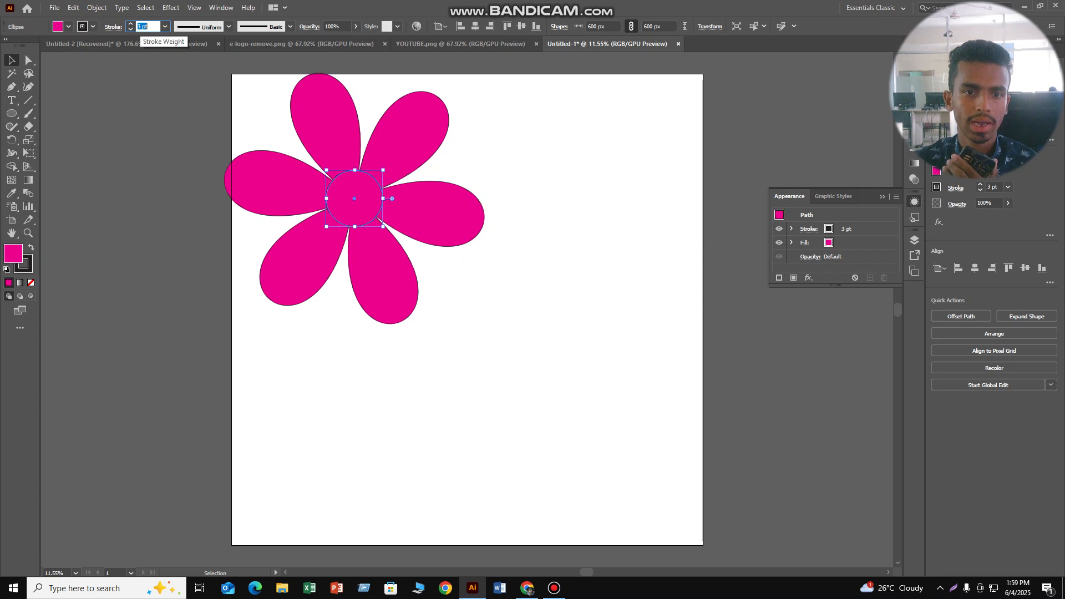
{"action": "left_click", "coordinate": [519, 148]}
{"action": "left_click", "coordinate": [142, 27]}
{"action": "scroll", "coordinate": [143, 27], "scroll_direction": "down", "scroll_amount": 3}
{"action": "left_click", "coordinate": [519, 149]}
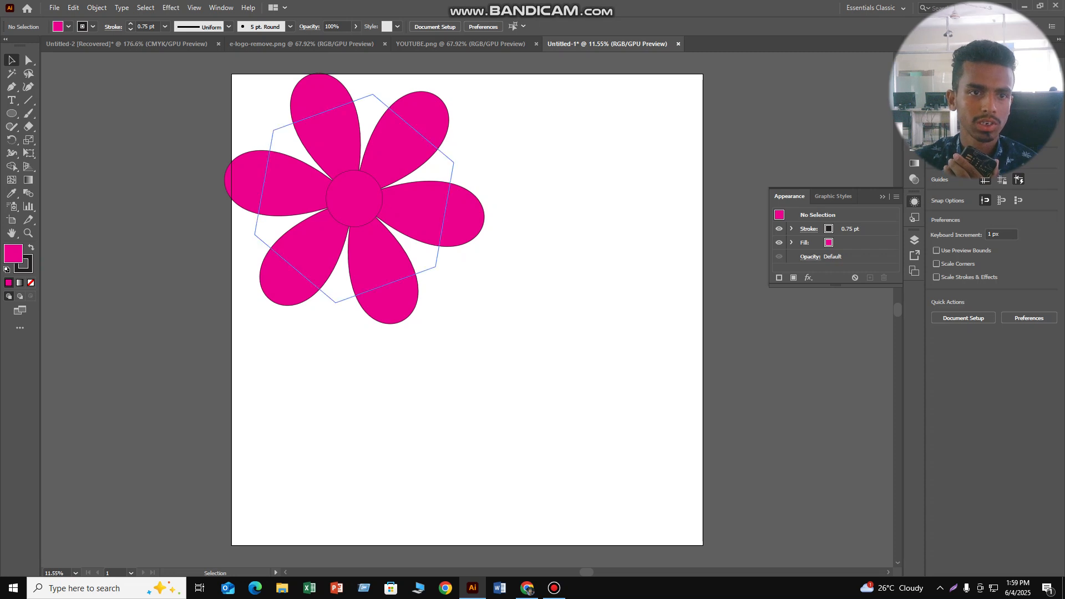
{"action": "left_click", "coordinate": [436, 213]}
{"action": "left_click", "coordinate": [519, 148]}
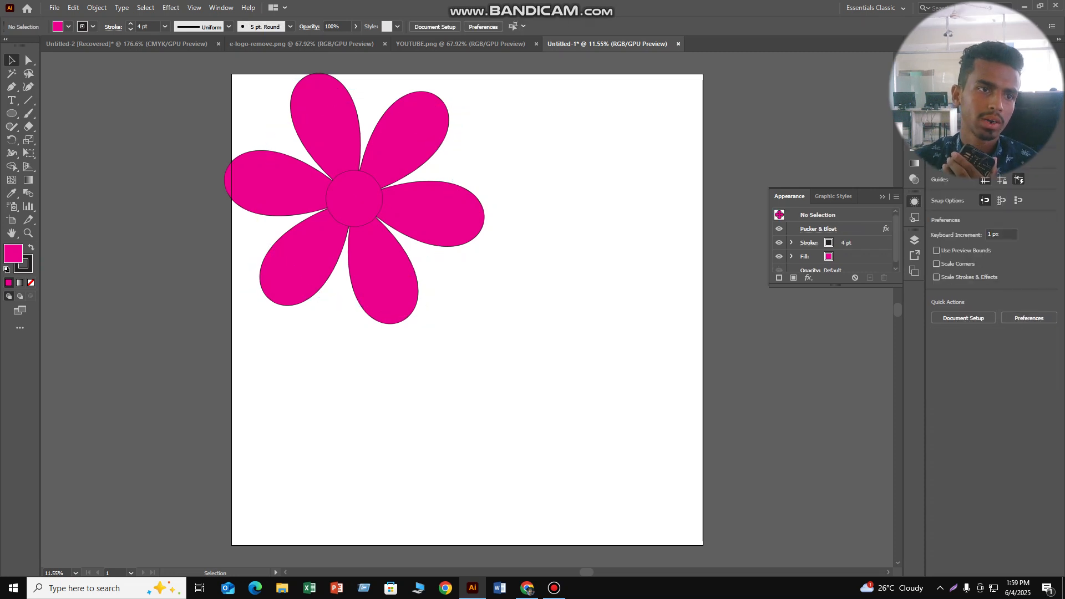
- Group the petals and the center circle into one flower
{"action": "left_click_drag", "start_coordinate": [541, 108], "coordinate": [408, 257]}
{"action": "right_click", "coordinate": [332, 132]}
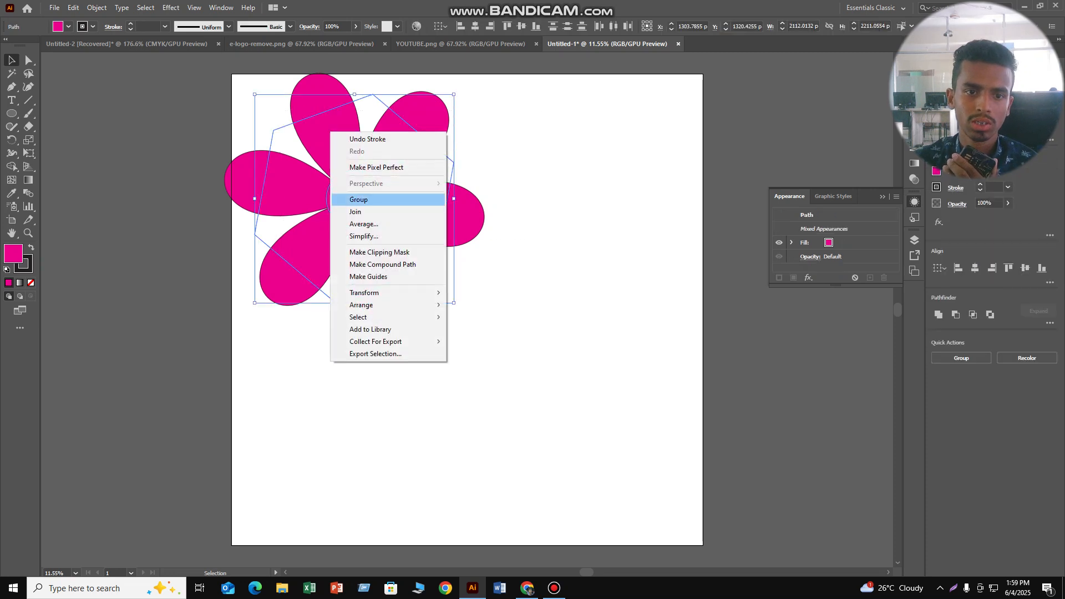
{"action": "left_click", "coordinate": [358, 199]}
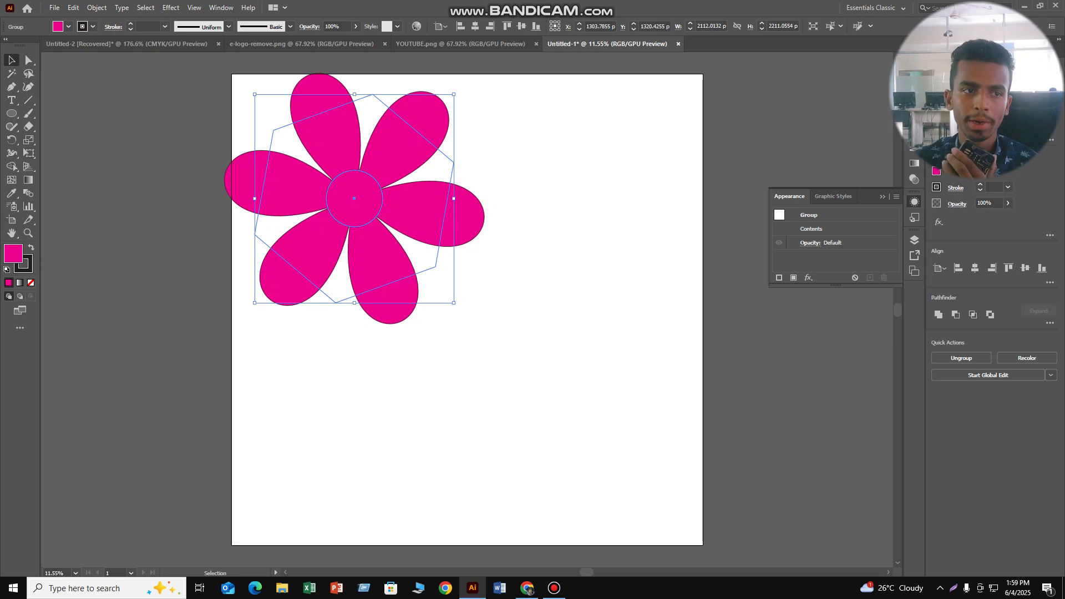
- Move the flower group to the artboard's upper middle and scale it down proportionally to about 1303 × 1364 px
{"action": "left_click_drag", "start_coordinate": [330, 180], "coordinate": [450, 221]}
{"action": "left_click_drag", "start_coordinate": [451, 221], "coordinate": [470, 206]}
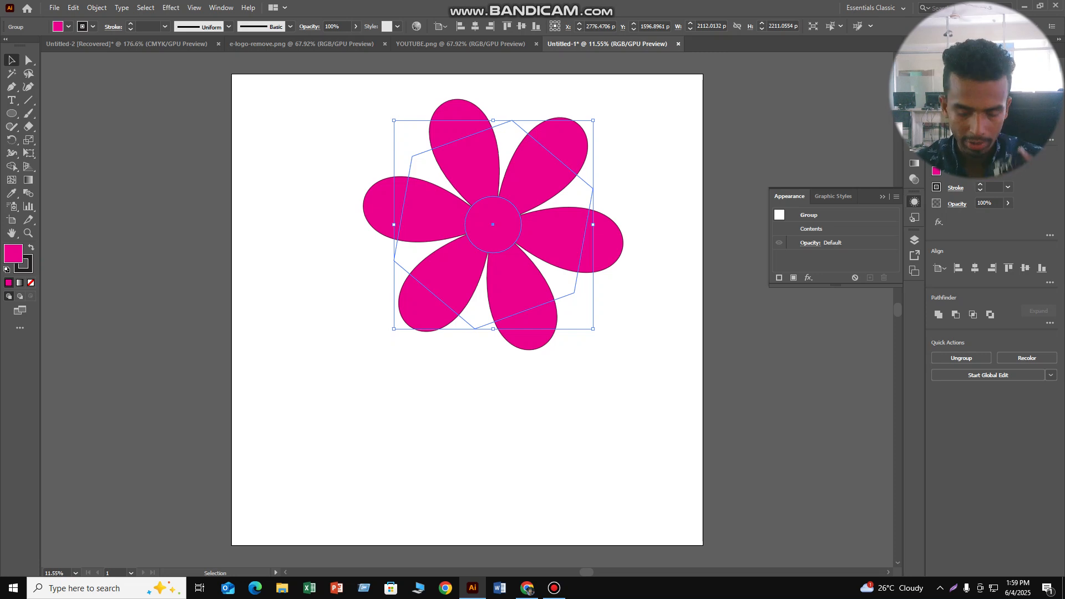
{"action": "left_click_drag", "start_coordinate": [593, 329], "coordinate": [531, 265]}
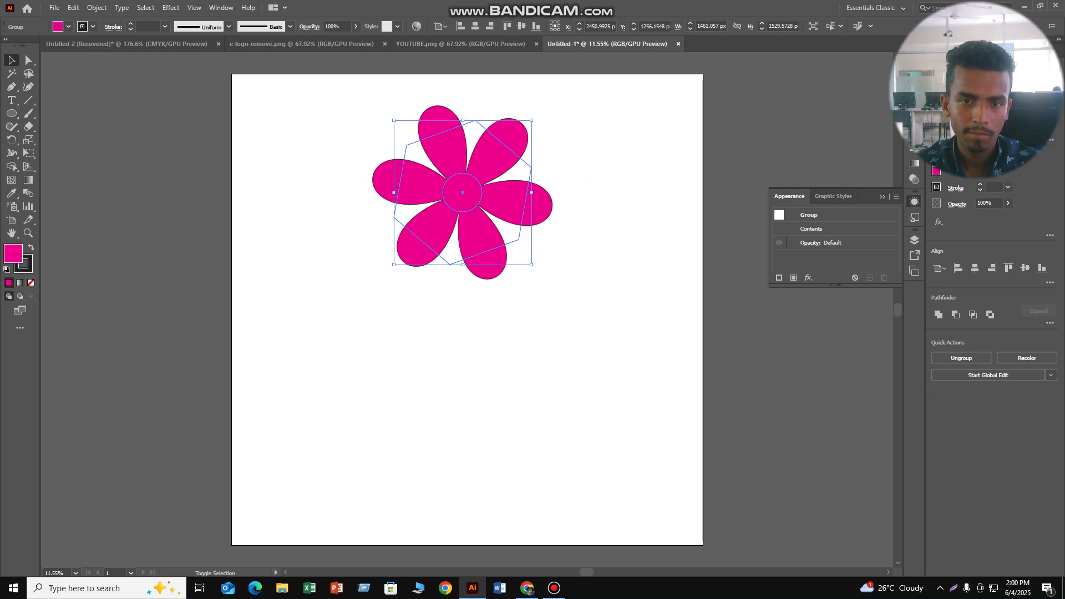
{"action": "left_click_drag", "start_coordinate": [531, 264], "coordinate": [516, 249]}
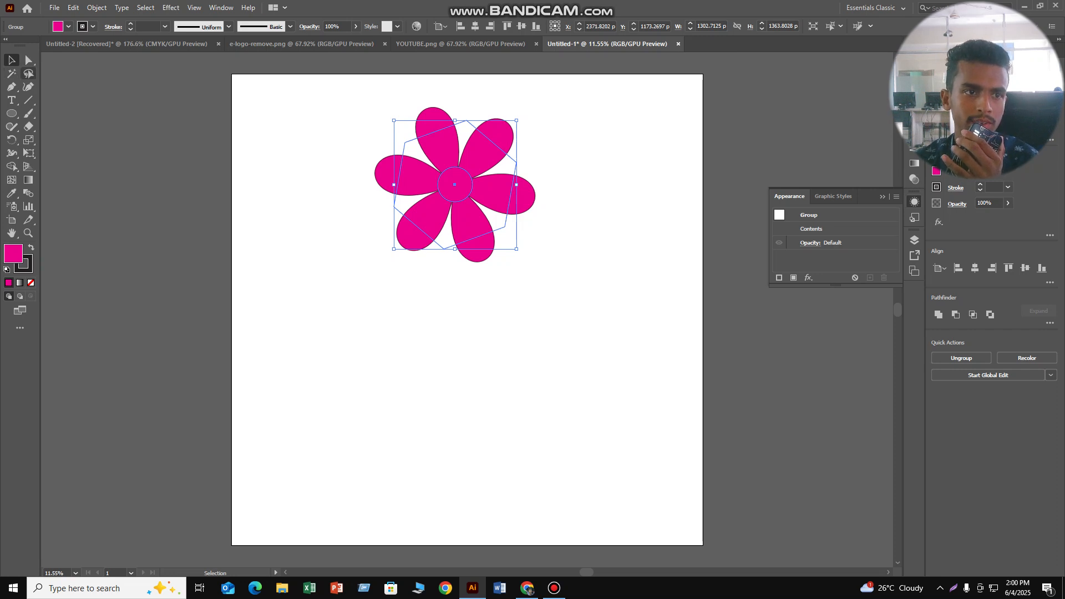
- Move the magenta flower to the artboard's upper-left corner and duplicate it into a two-by-two arrangement of four flowers
{"action": "left_click_drag", "start_coordinate": [469, 172], "coordinate": [333, 144]}
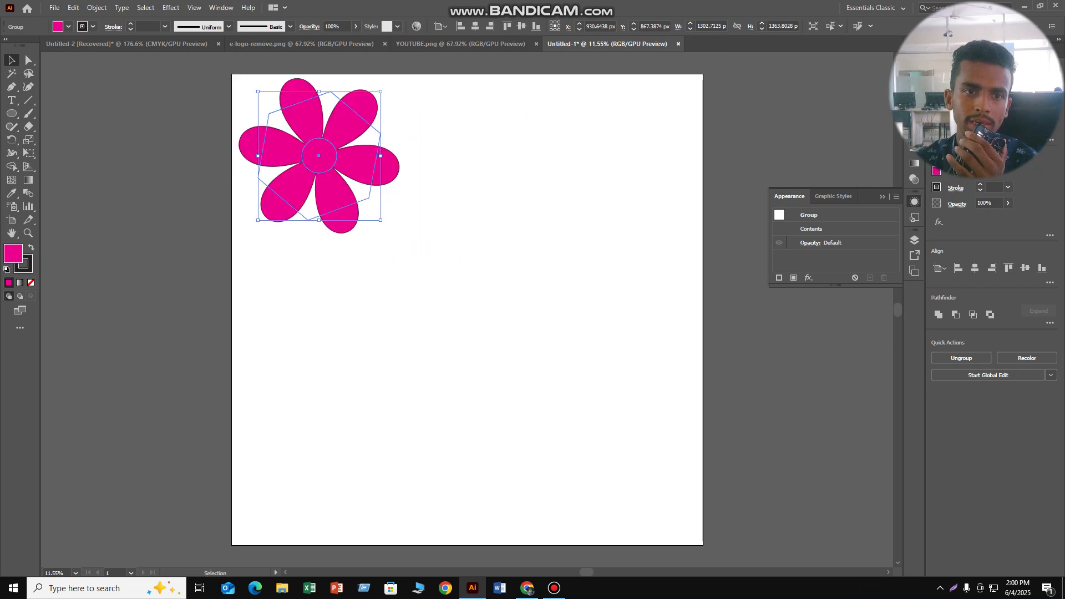
{"action": "key", "text": "ctrl+shift+a"}
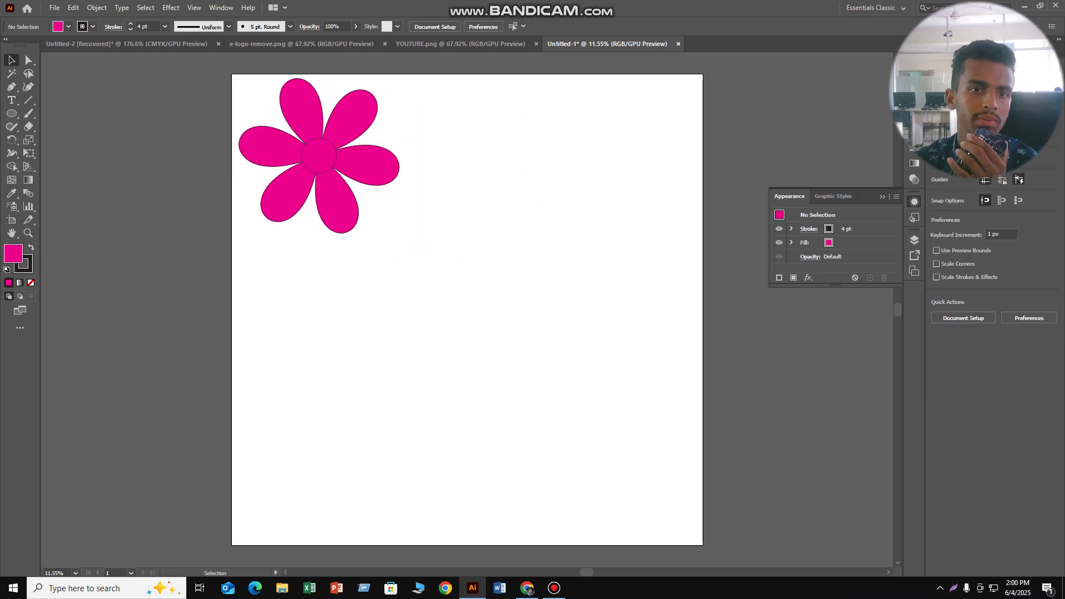
{"action": "left_click", "coordinate": [320, 156]}
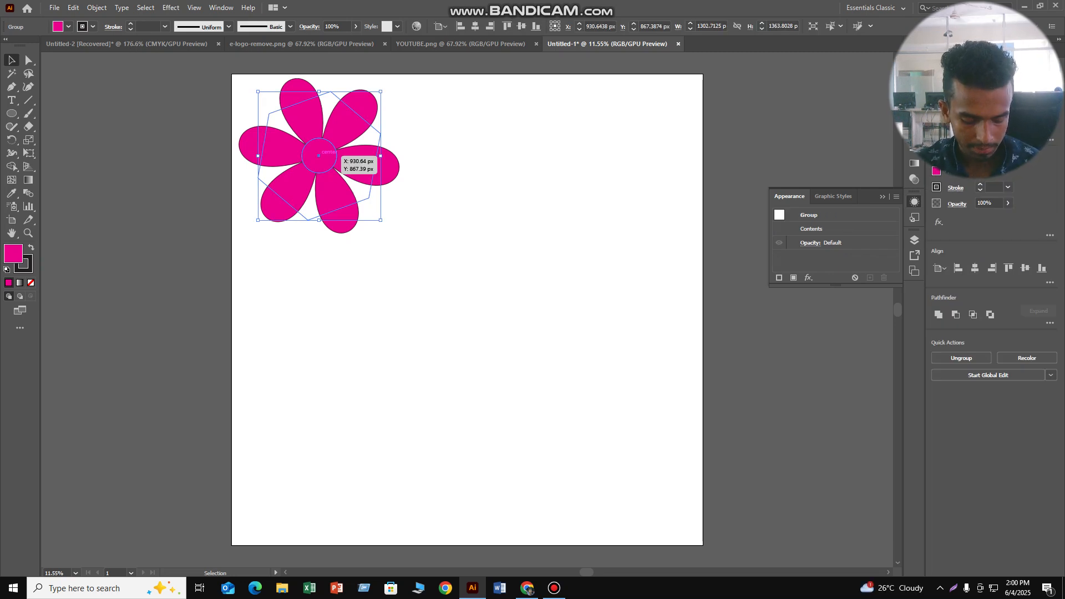
{"action": "left_click_drag", "start_coordinate": [319, 156], "coordinate": [501, 156]}
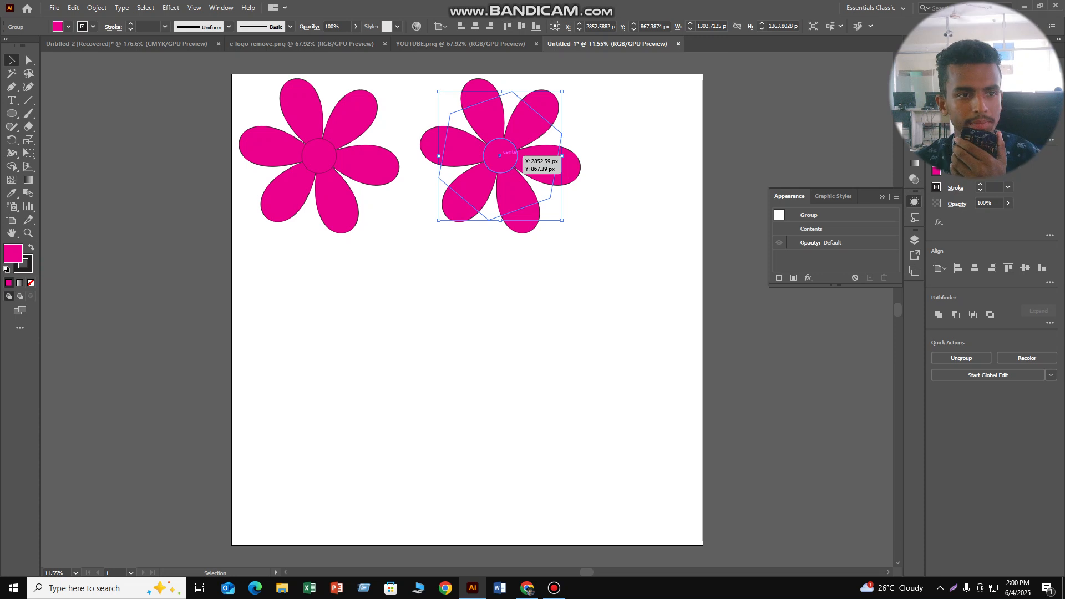
{"action": "left_click_drag", "start_coordinate": [501, 156], "coordinate": [500, 156]}
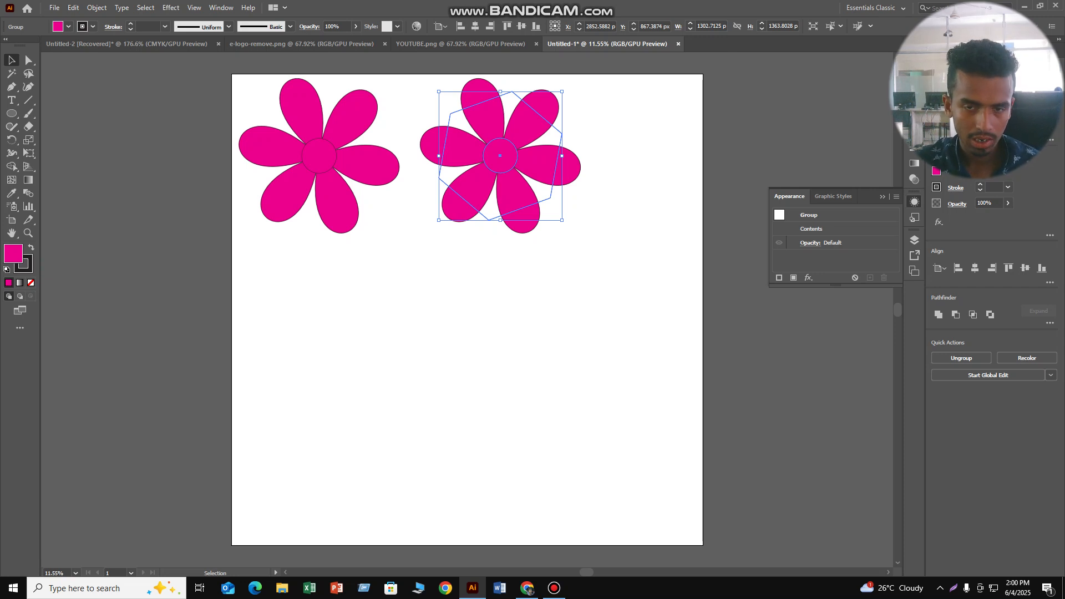
{"action": "left_click_drag", "start_coordinate": [500, 157], "coordinate": [491, 344]}
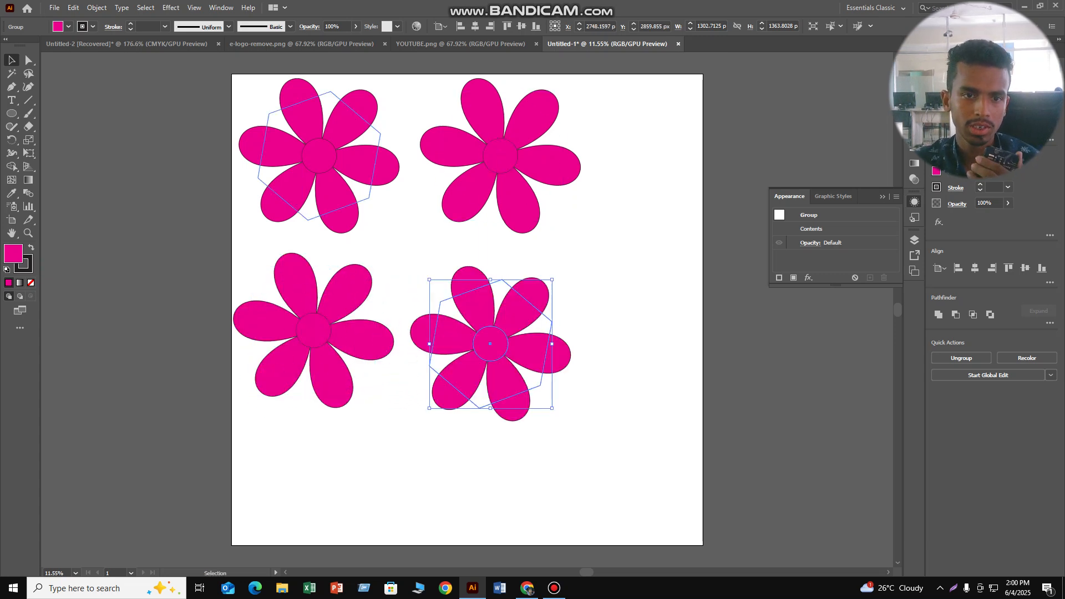
- Change the fill of the lower-left flower to light orange
{"action": "left_click", "coordinate": [314, 331]}
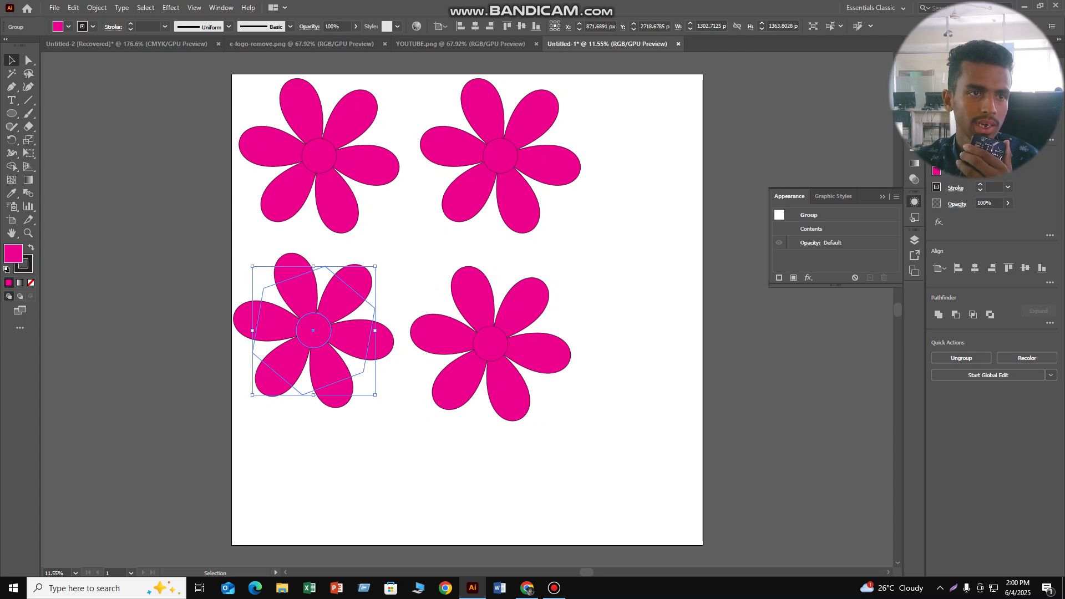
{"action": "left_click", "coordinate": [59, 27]}
{"action": "left_click", "coordinate": [47, 44]}
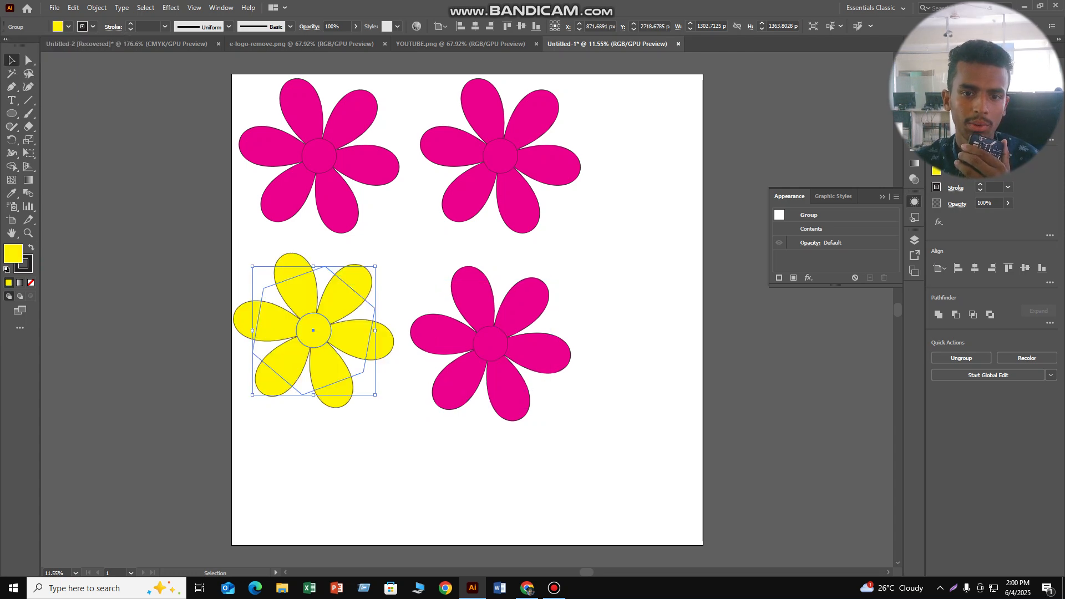
{"action": "left_click", "coordinate": [68, 27]}
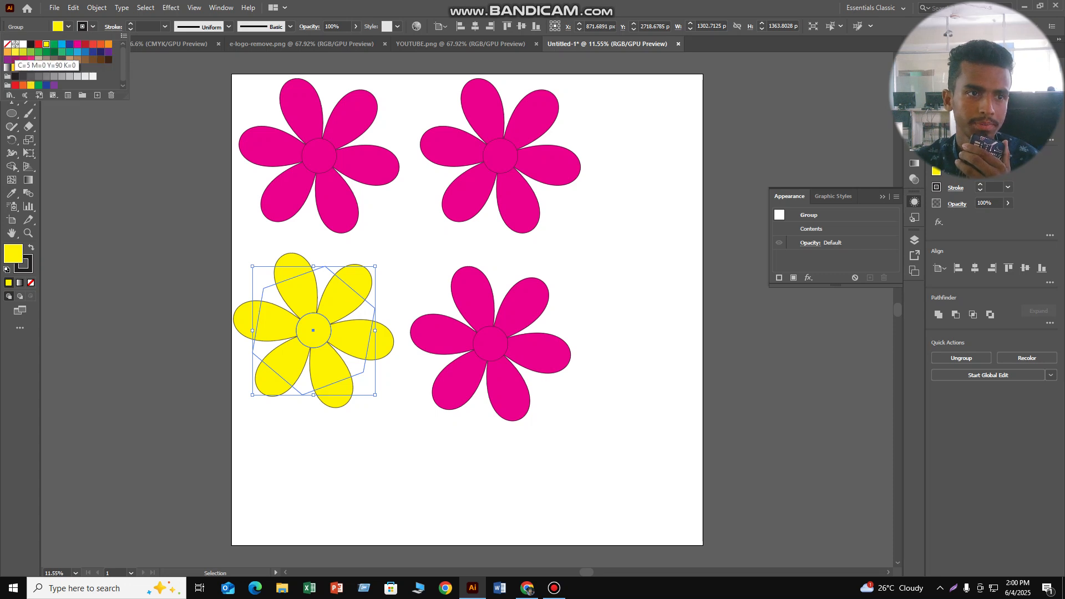
{"action": "left_click", "coordinate": [7, 52]}
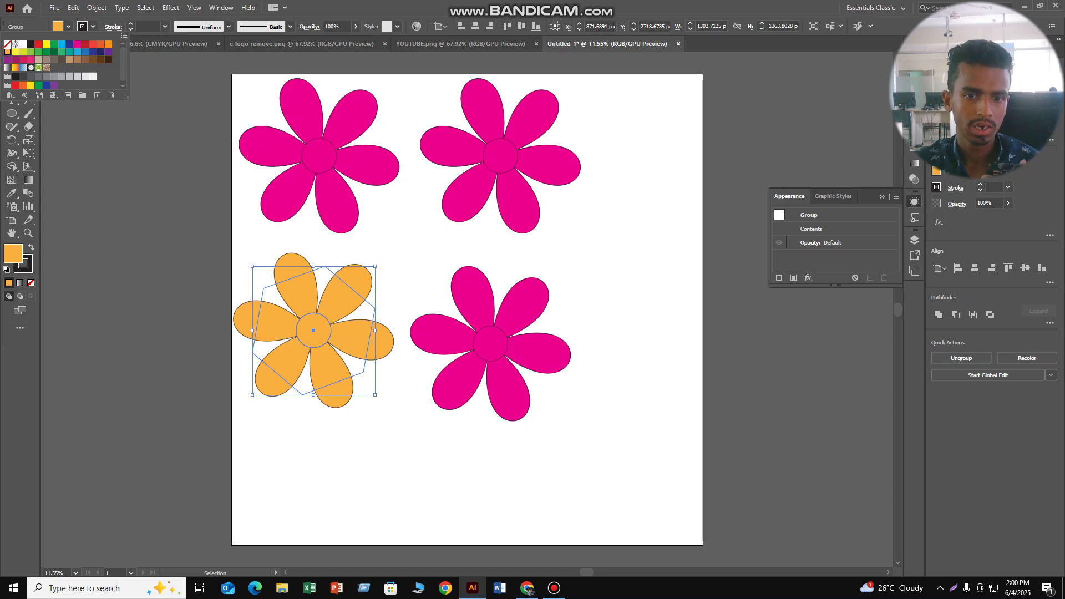
{"action": "key", "text": "Escape"}
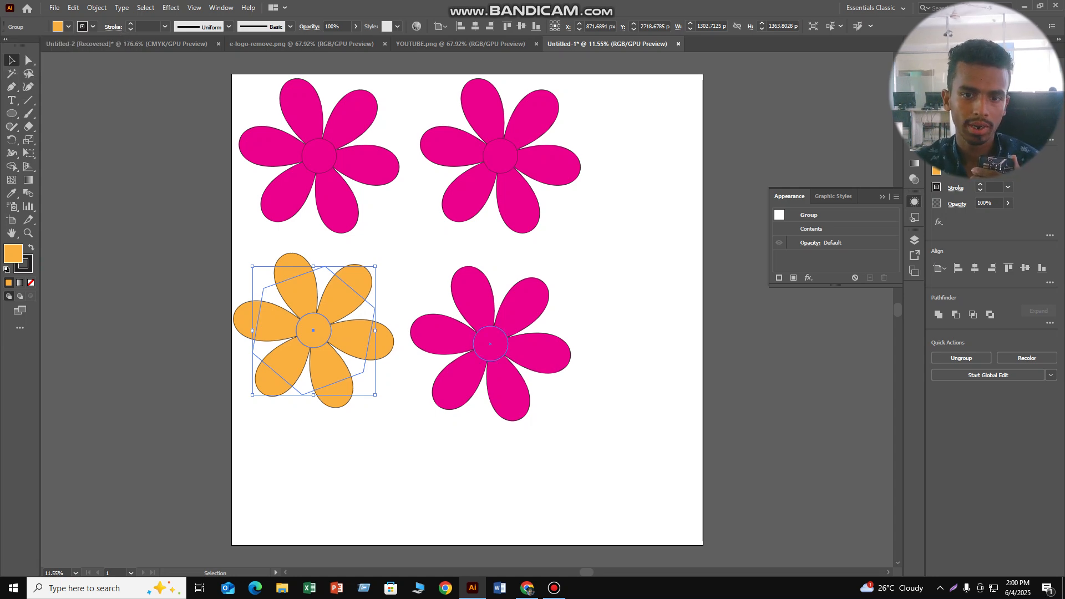
- Change the fill of the lower-right flower to yellow
{"action": "left_click", "coordinate": [491, 344]}
{"action": "left_click", "coordinate": [68, 26]}
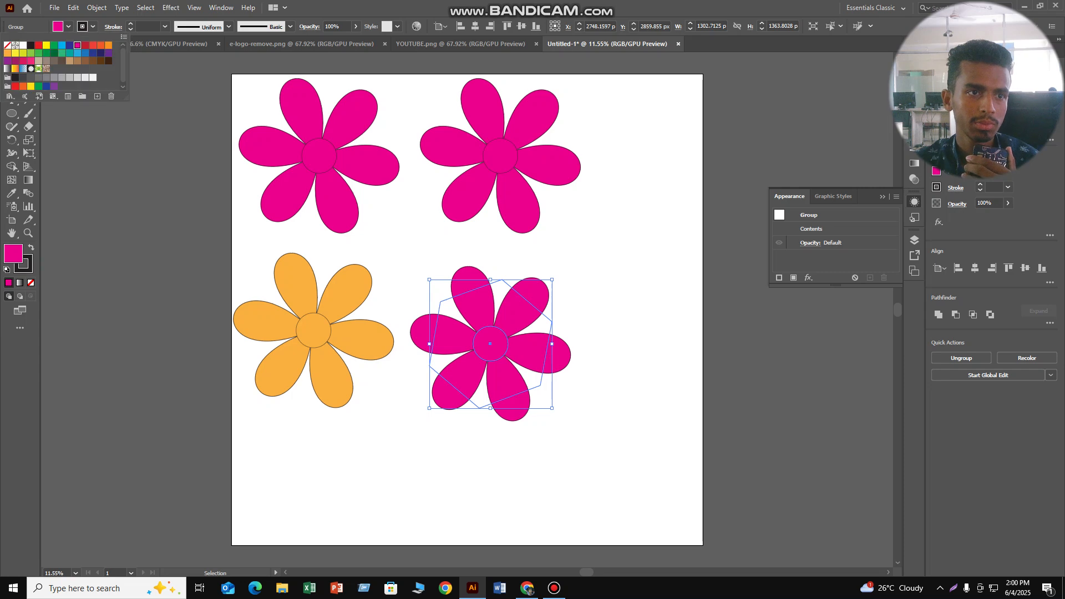
{"action": "left_click", "coordinate": [15, 53]}
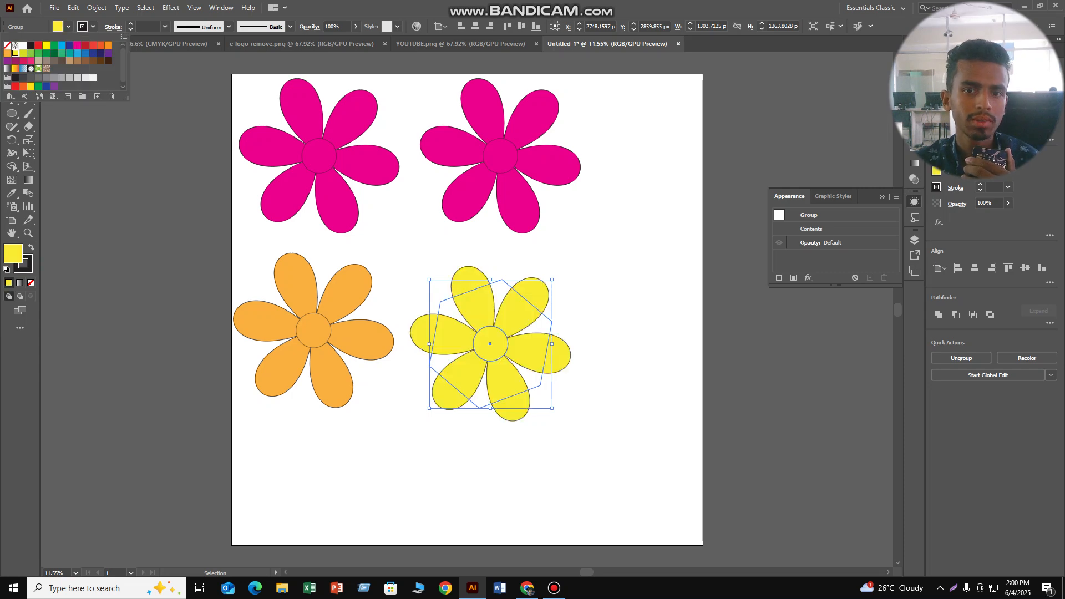
- Change the fill of the upper-right flower to green and clear the selection
{"action": "left_click", "coordinate": [491, 155]}
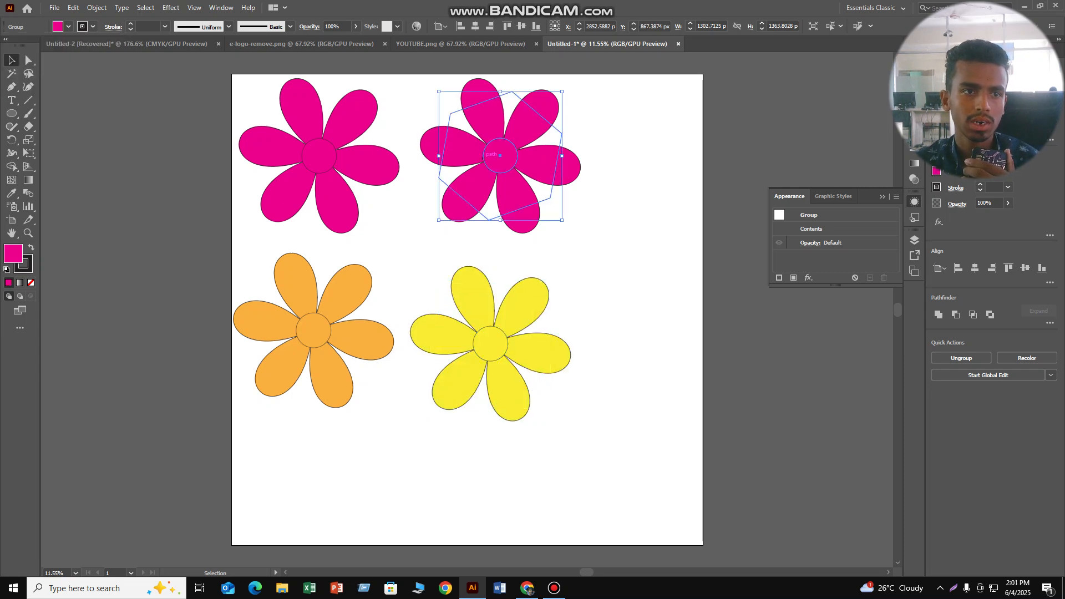
{"action": "left_click", "coordinate": [68, 26]}
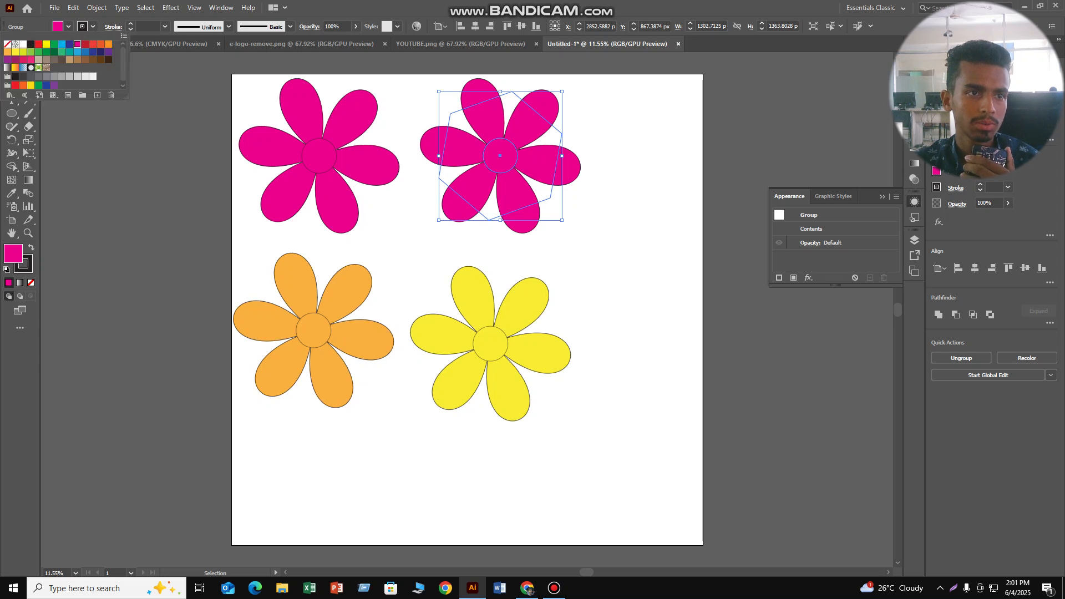
{"action": "left_click", "coordinate": [54, 44]}
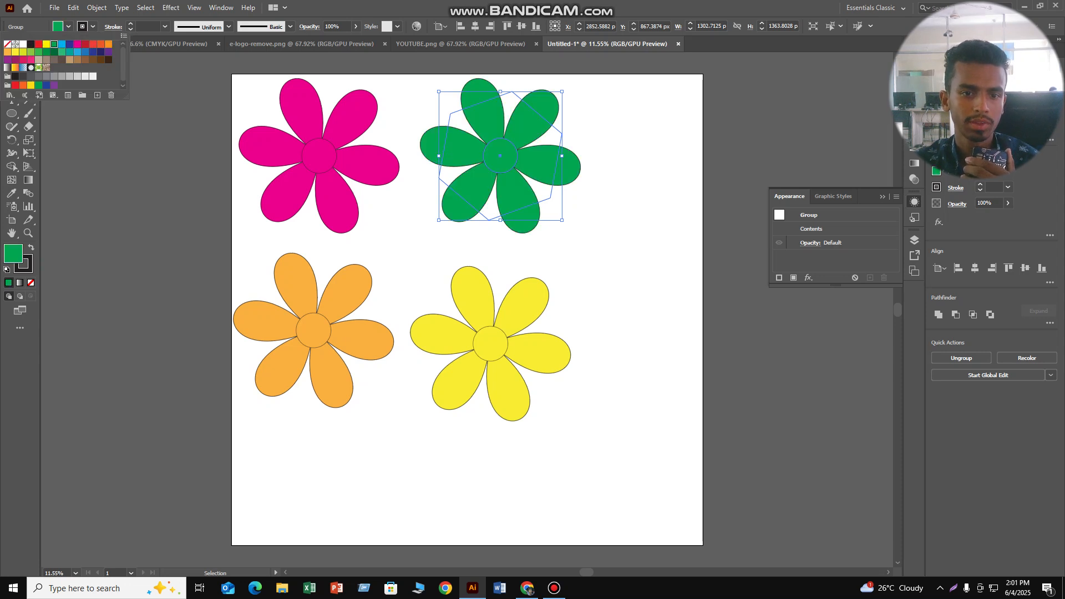
{"action": "key", "text": "Escape"}
{"action": "key", "text": "ctrl+shift+a"}
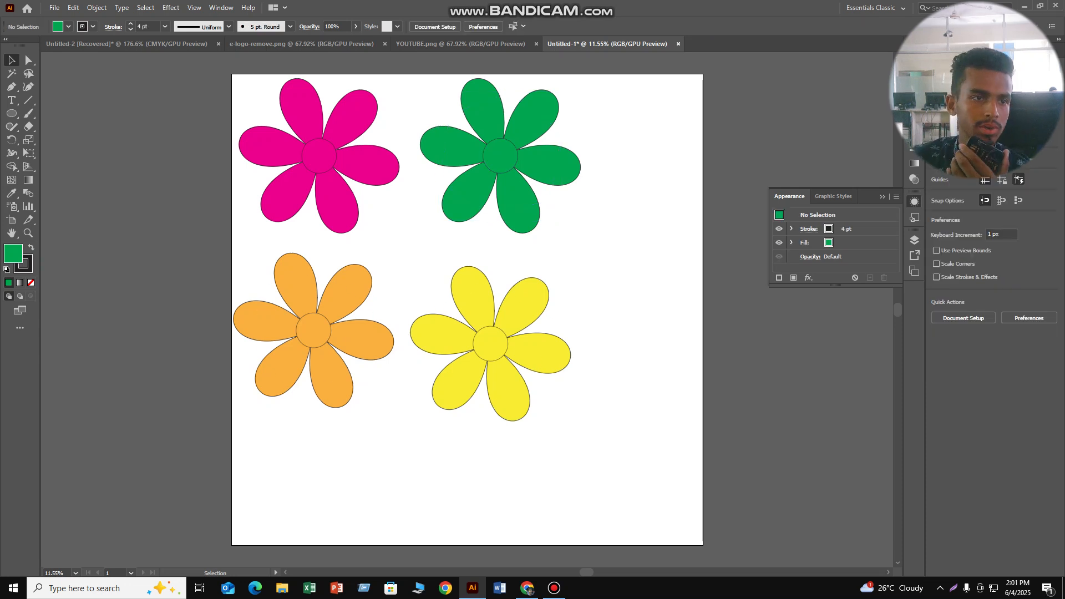
- Spread the four flowers apart on the artboard, leaving wide gaps between the left and right pairs
{"action": "left_click_drag", "start_coordinate": [464, 158], "coordinate": [546, 165]}
{"action": "left_click_drag", "start_coordinate": [320, 157], "coordinate": [314, 155]}
{"action": "left_click_drag", "start_coordinate": [490, 344], "coordinate": [567, 344]}
{"action": "left_click_drag", "start_coordinate": [319, 334], "coordinate": [331, 351]}
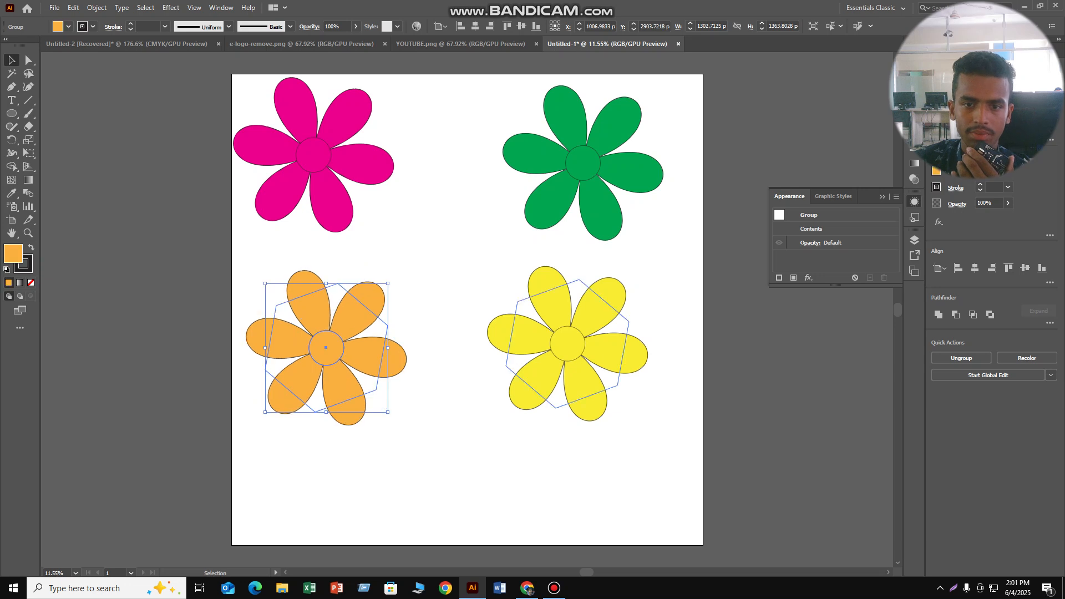
{"action": "mouse_move", "coordinate": [568, 344]}
{"action": "left_mouse_down"}
{"action": "mouse_move", "coordinate": [597, 344]}
{"action": "mouse_move", "coordinate": [583, 348]}
{"action": "left_mouse_up"}
{"action": "left_click", "coordinate": [350, 338]}
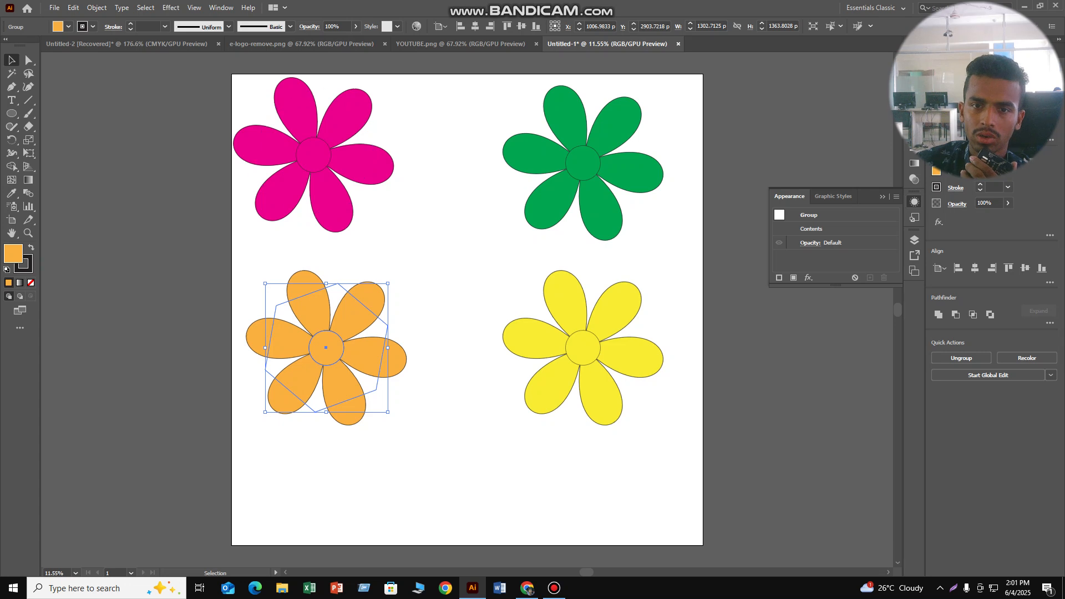
{"action": "left_click_drag", "start_coordinate": [569, 152], "coordinate": [551, 151]}
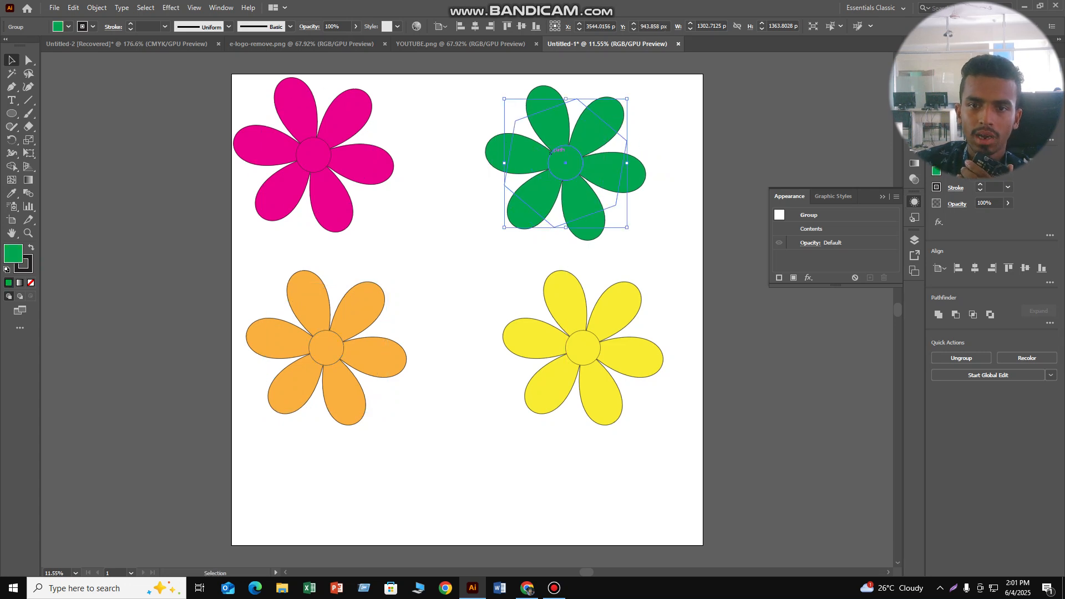
- Try a 25% Pucker & Bloat effect on the whole green flower group and undo it
{"action": "left_click", "coordinate": [171, 8]}
{"action": "mouse_move", "coordinate": [222, 98]}
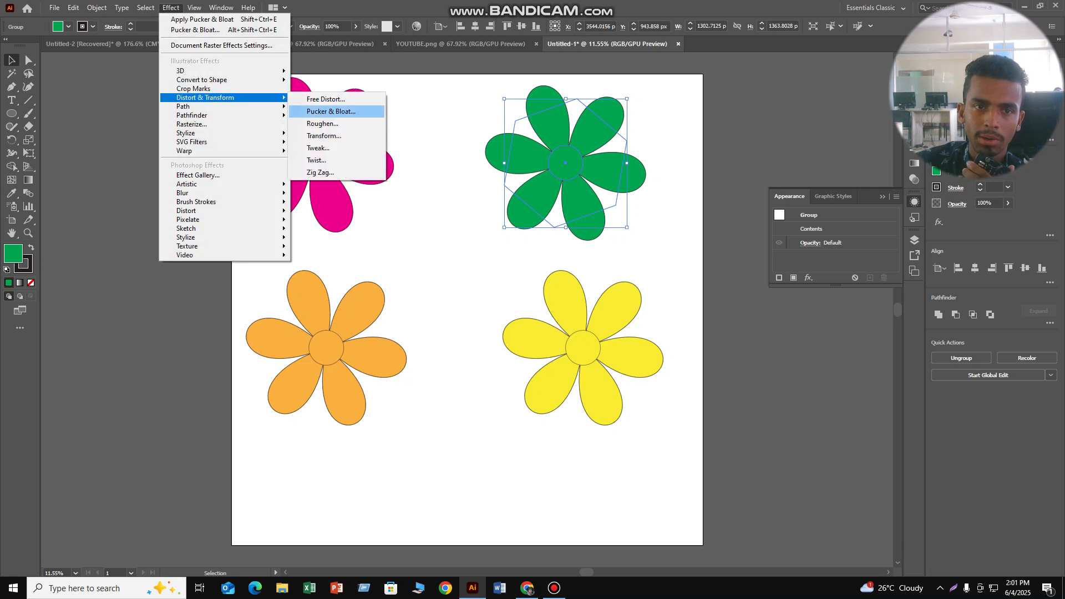
{"action": "left_click", "coordinate": [332, 111]}
{"action": "mouse_move", "coordinate": [515, 276]}
{"action": "left_mouse_down"}
{"action": "mouse_move", "coordinate": [449, 275]}
{"action": "mouse_move", "coordinate": [580, 276]}
{"action": "mouse_move", "coordinate": [524, 276]}
{"action": "left_mouse_up"}
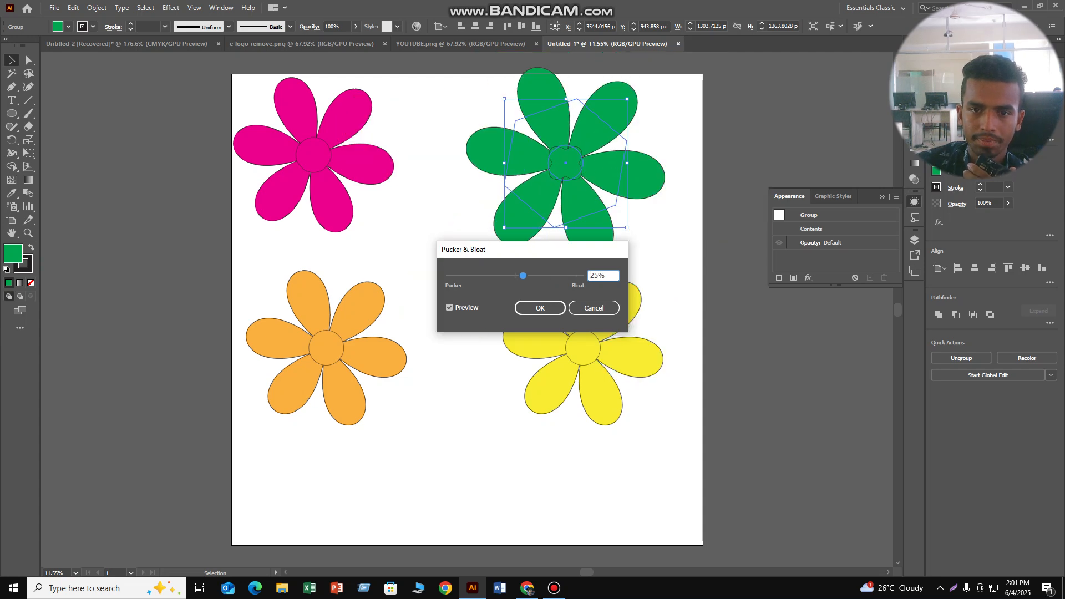
{"action": "left_click", "coordinate": [540, 308]}
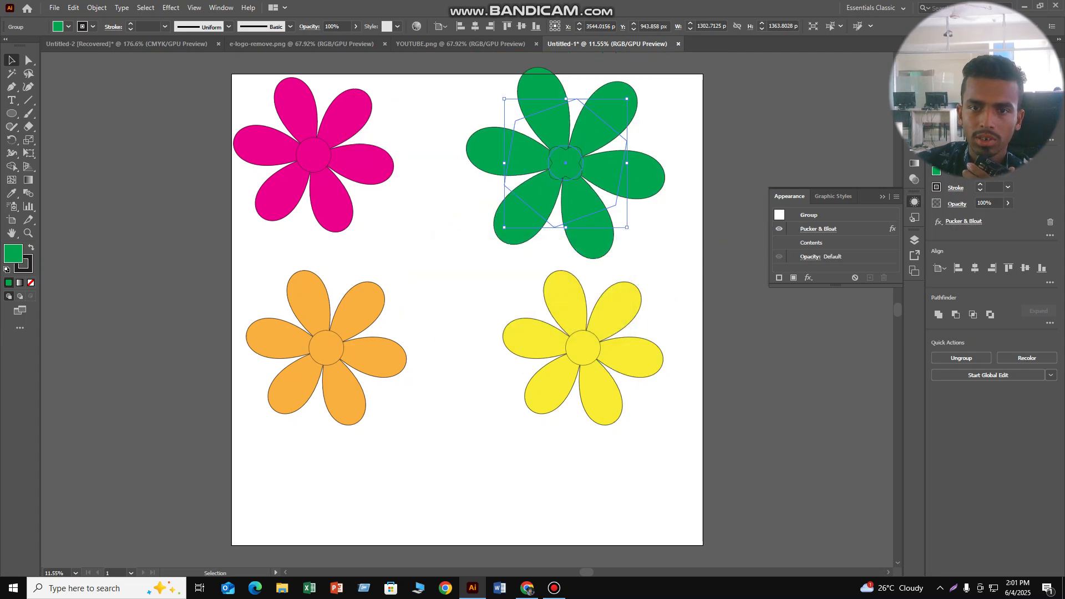
{"action": "key", "text": "ctrl+shift+a"}
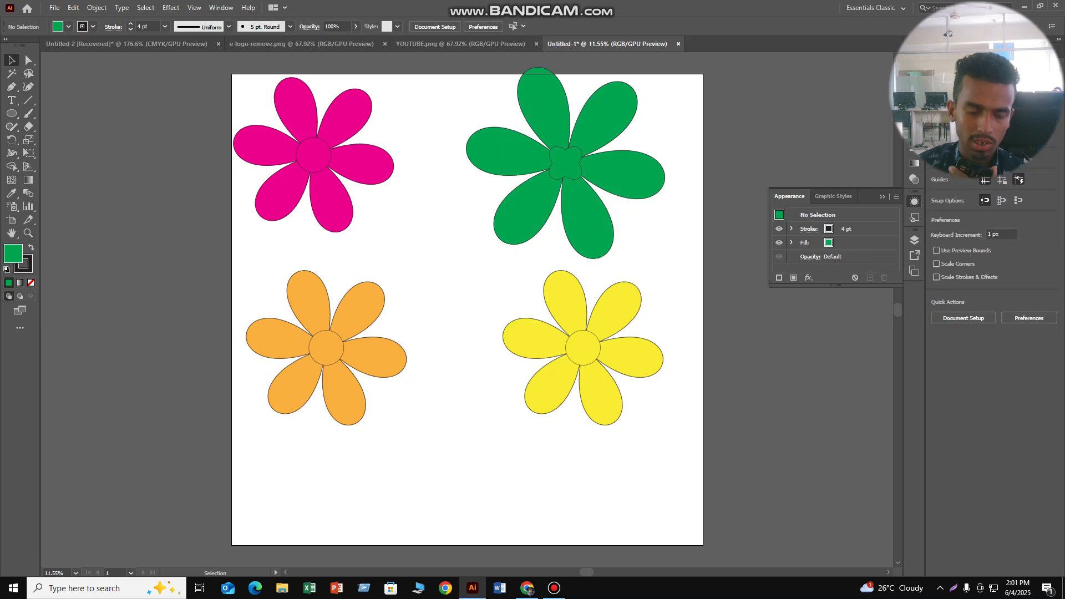
{"action": "key", "text": "ctrl+z"}
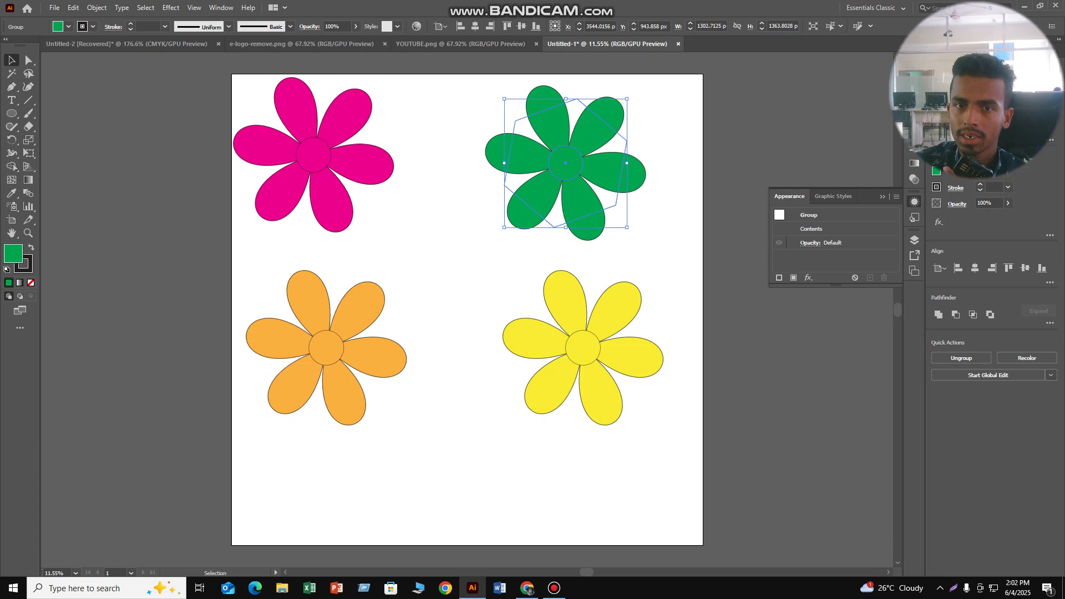
- Ungroup the green flower and move its center circle off the artboard, beside the petals
{"action": "right_click", "coordinate": [531, 116]}
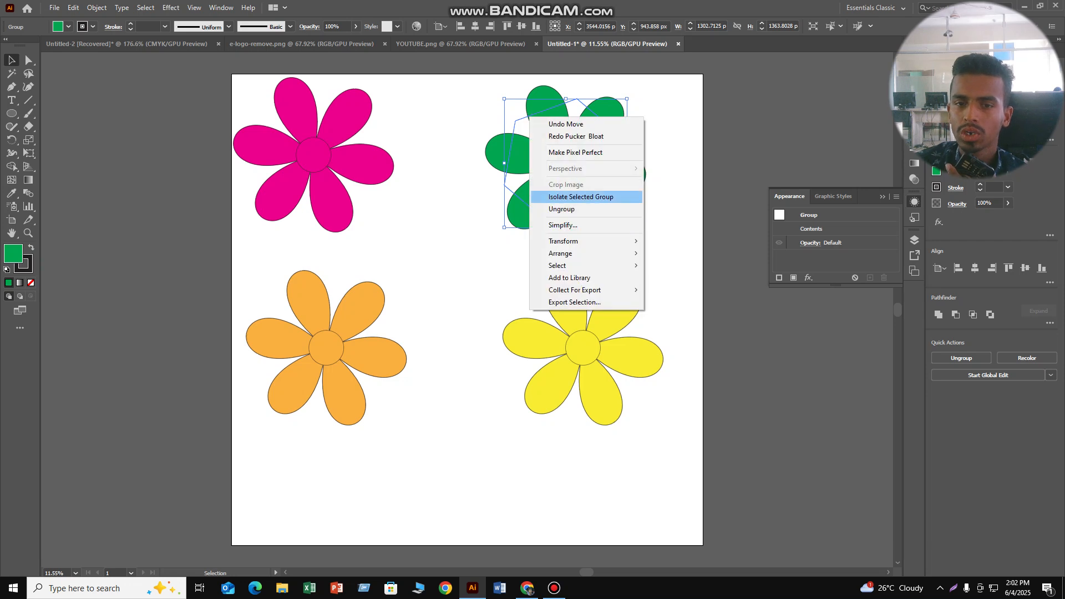
{"action": "left_click", "coordinate": [561, 209]}
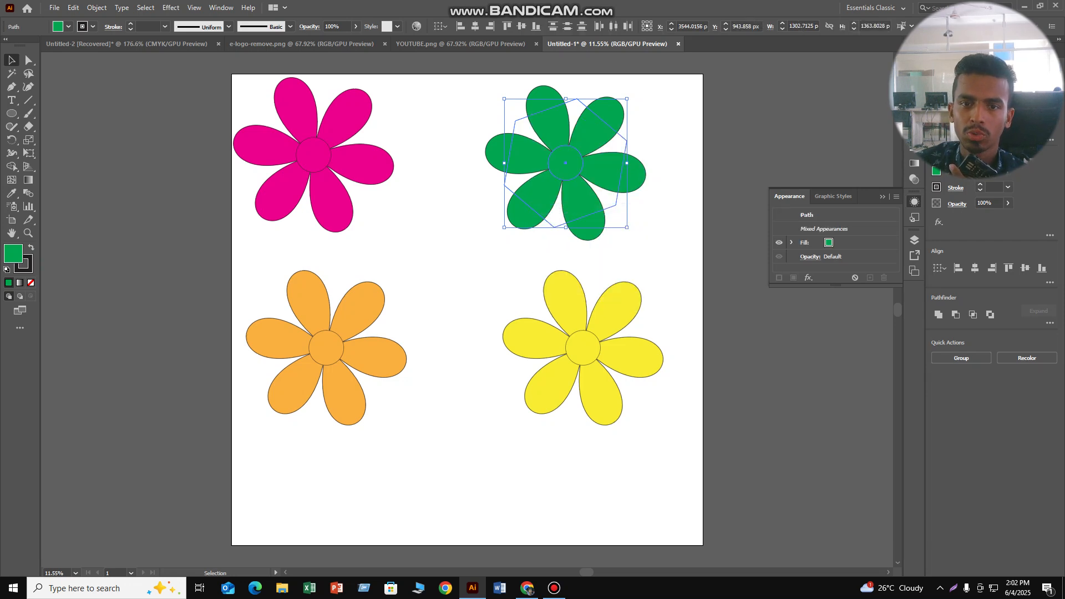
{"action": "mouse_move", "coordinate": [555, 166]}
{"action": "left_mouse_down"}
{"action": "mouse_move", "coordinate": [546, 175]}
{"action": "mouse_move", "coordinate": [743, 183]}
{"action": "mouse_move", "coordinate": [799, 161]}
{"action": "mouse_move", "coordinate": [541, 168]}
{"action": "left_mouse_up"}
{"action": "right_click", "coordinate": [537, 167]}
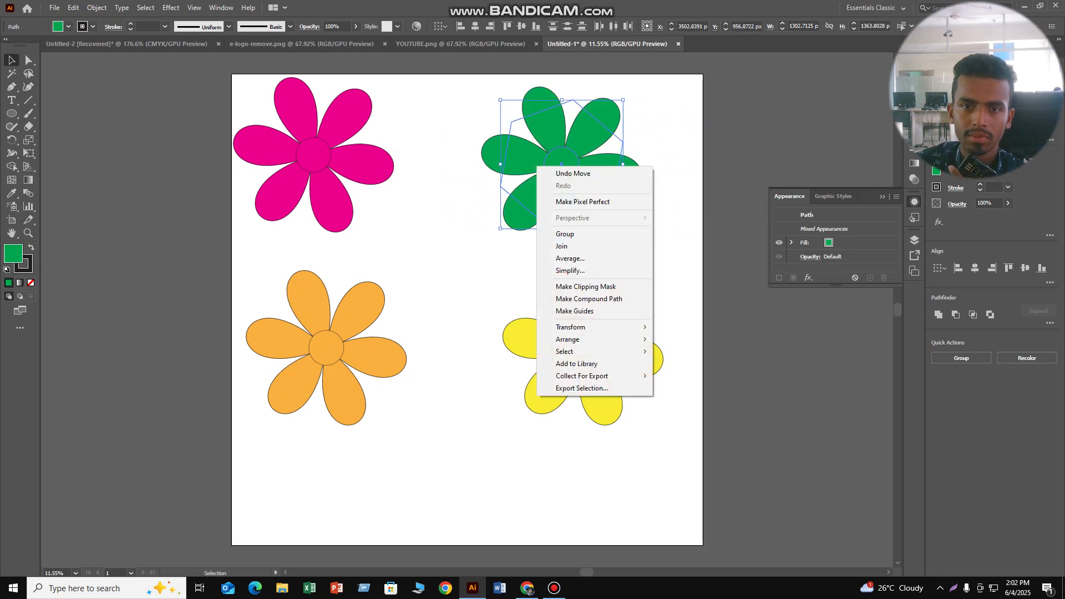
{"action": "left_click", "coordinate": [463, 239]}
{"action": "left_click", "coordinate": [561, 164]}
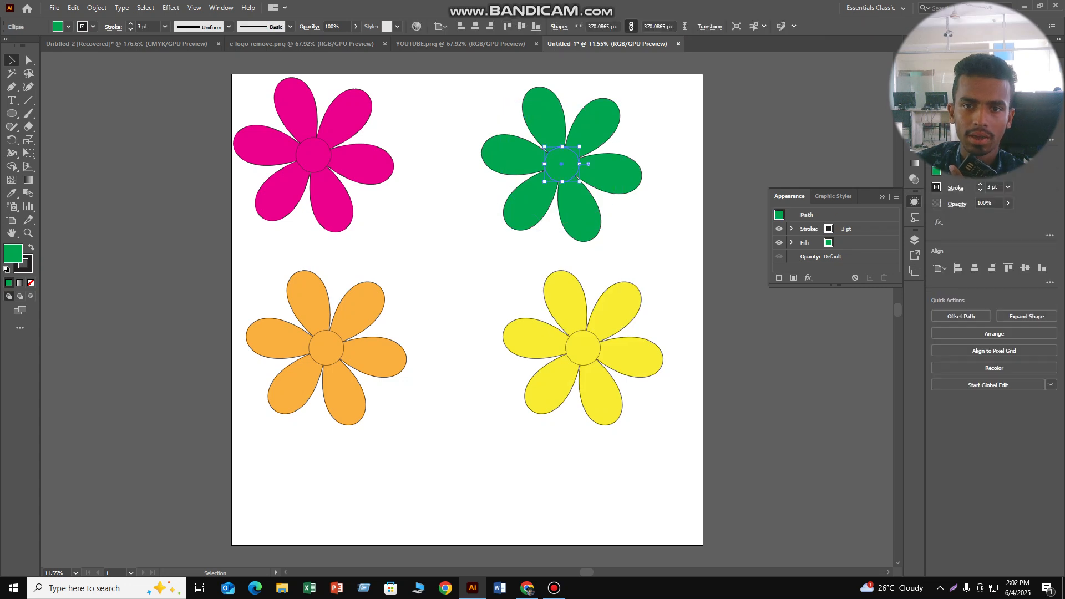
{"action": "left_click_drag", "start_coordinate": [578, 177], "coordinate": [748, 159]}
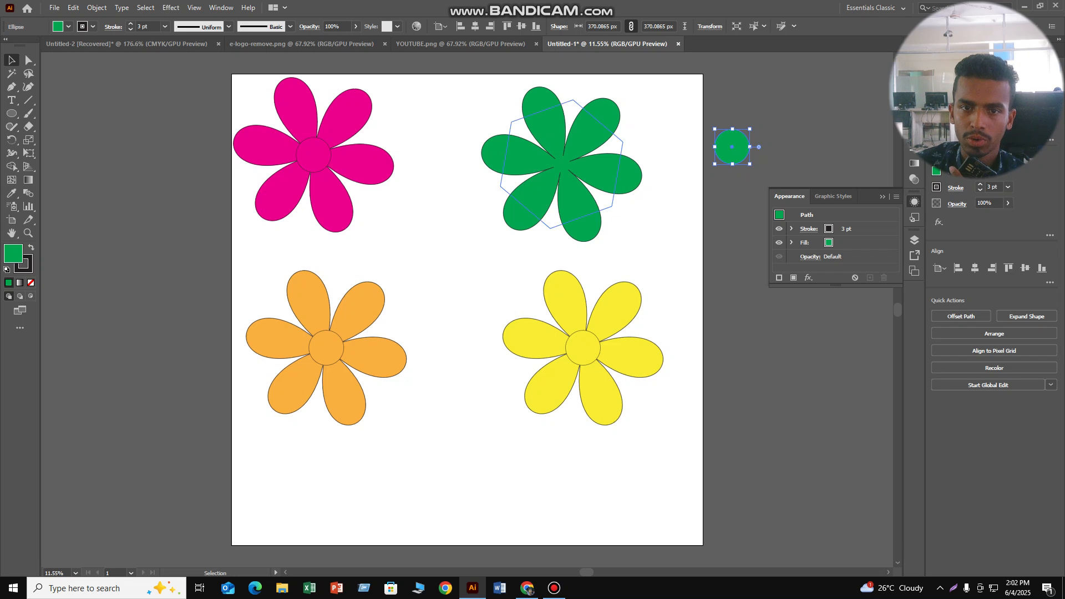
- Apply a second Pucker & Bloat effect of -200% to the green flower's petals
{"action": "left_click", "coordinate": [578, 183]}
{"action": "left_click", "coordinate": [170, 7]}
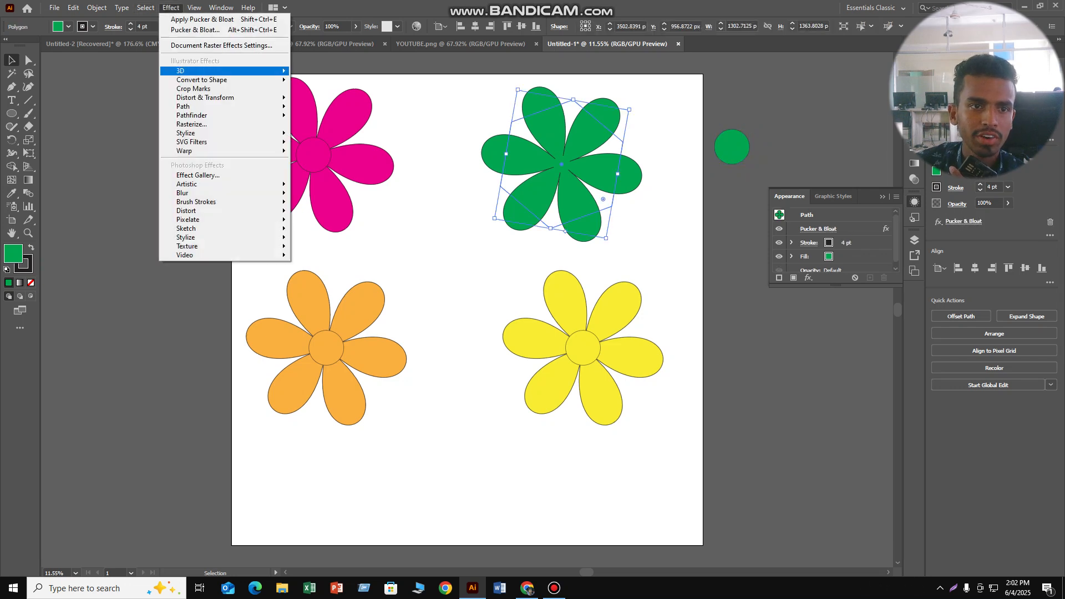
{"action": "mouse_move", "coordinate": [205, 97]}
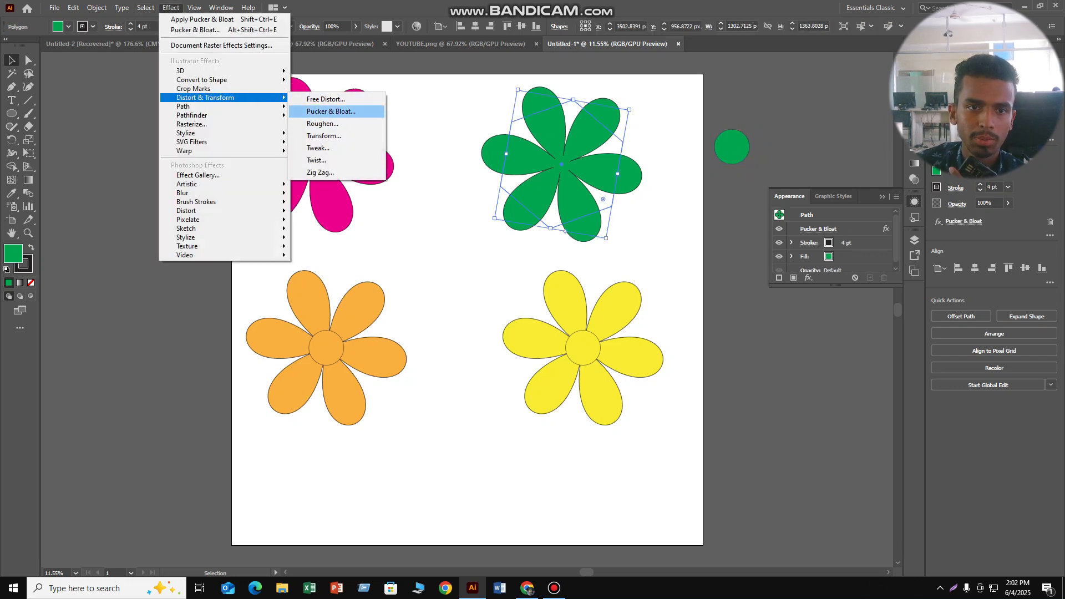
{"action": "left_click", "coordinate": [331, 111]}
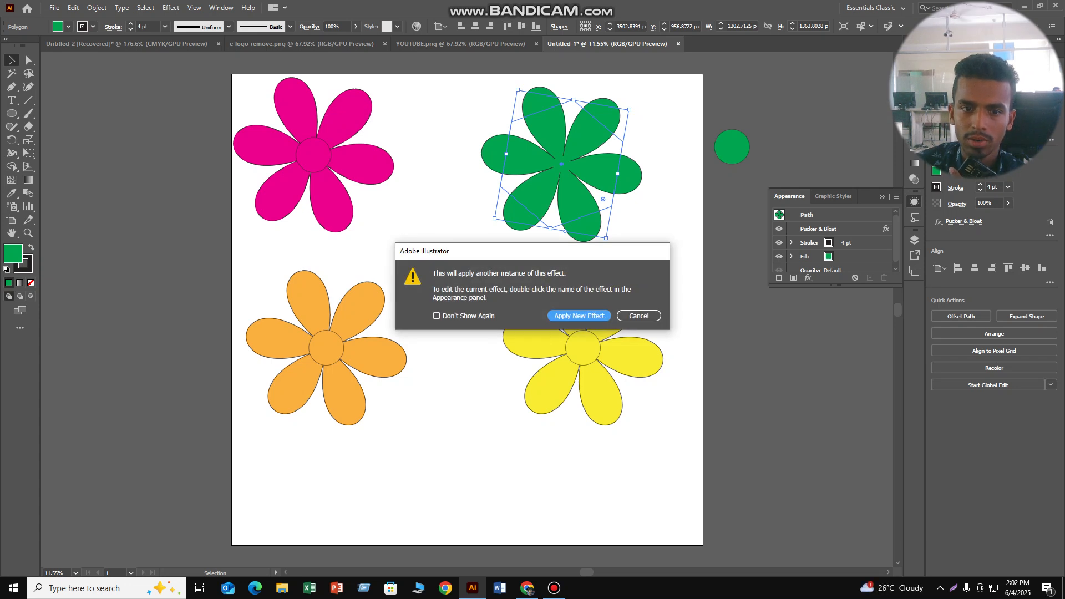
{"action": "left_click", "coordinate": [580, 315]}
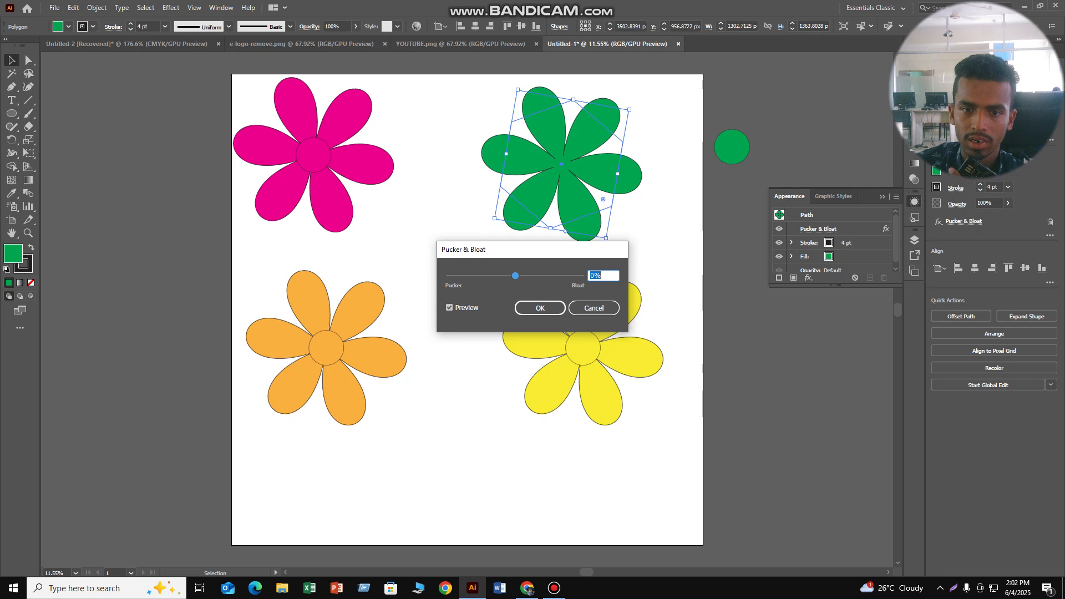
{"action": "left_click_drag", "start_coordinate": [514, 276], "coordinate": [479, 276]}
{"action": "left_click_drag", "start_coordinate": [467, 276], "coordinate": [449, 276]}
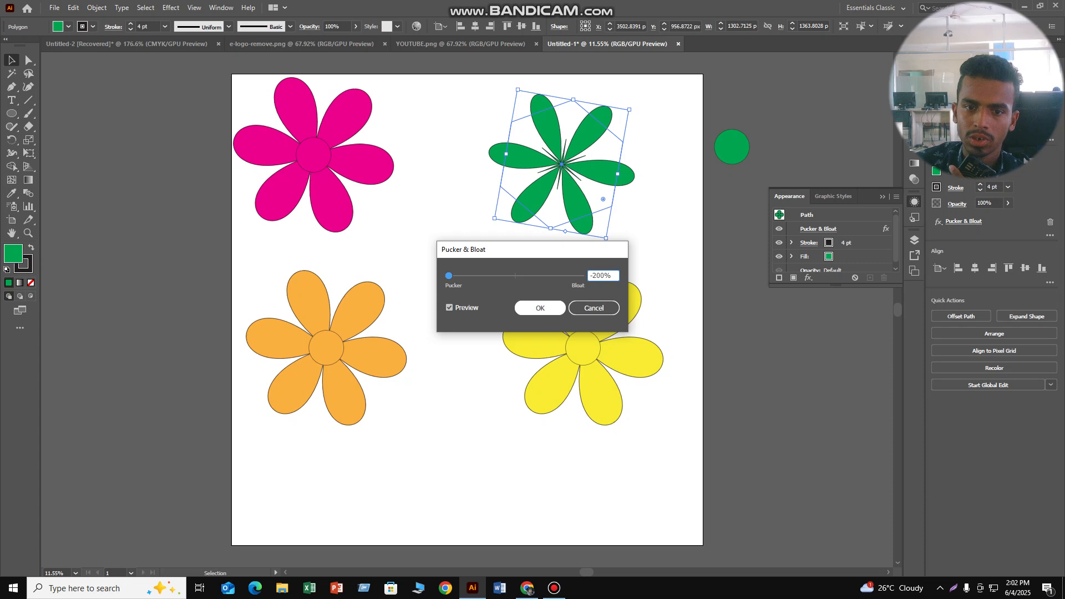
{"action": "key", "text": "Return"}
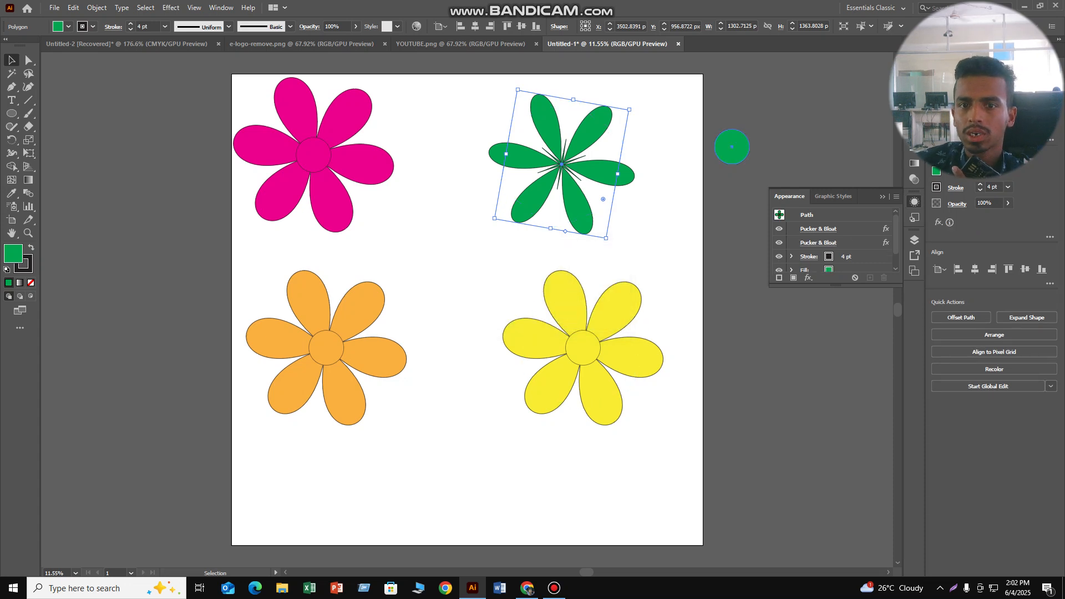
- Move the green center circle back onto the middle of the green petals and clear the selection
{"action": "left_click", "coordinate": [732, 147]}
{"action": "left_click_drag", "start_coordinate": [732, 149], "coordinate": [563, 164]}
{"action": "key", "text": "ctrl+shift+a"}
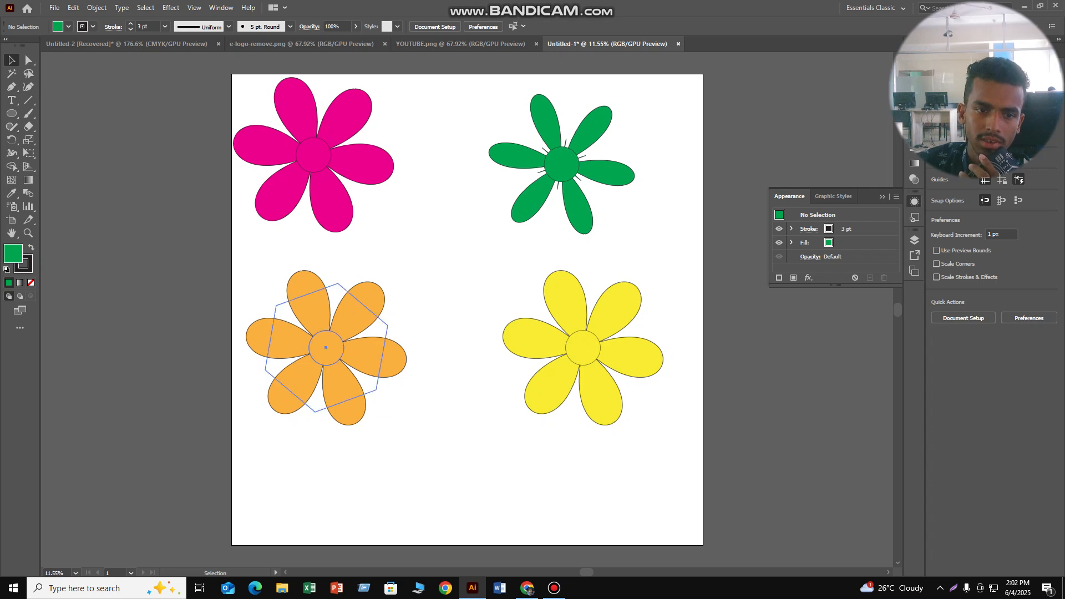
- Ungroup the orange flower
{"action": "left_click", "coordinate": [326, 348]}
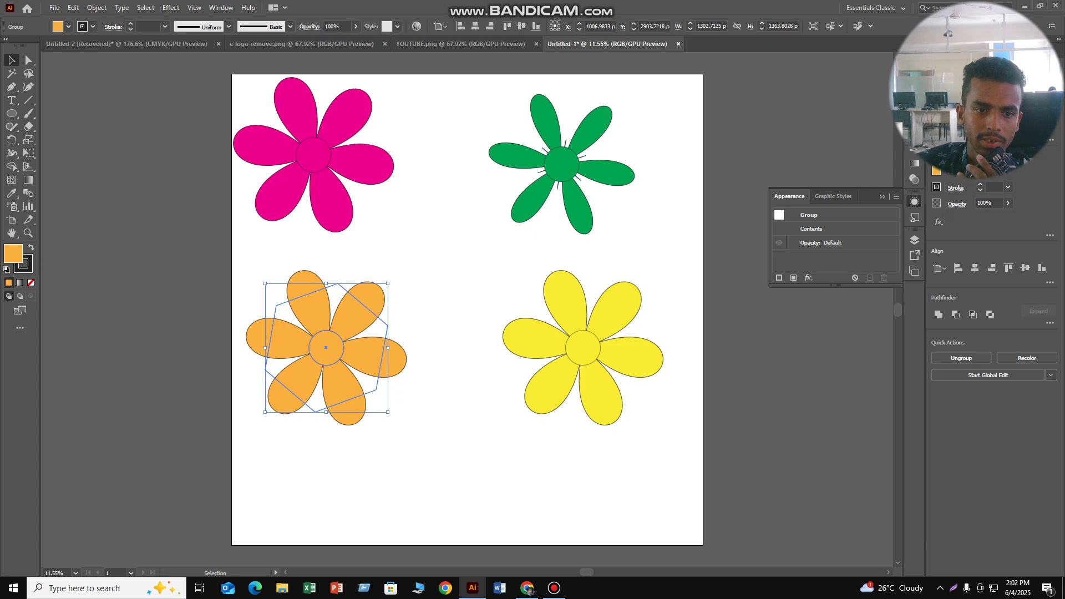
{"action": "right_click", "coordinate": [315, 344]}
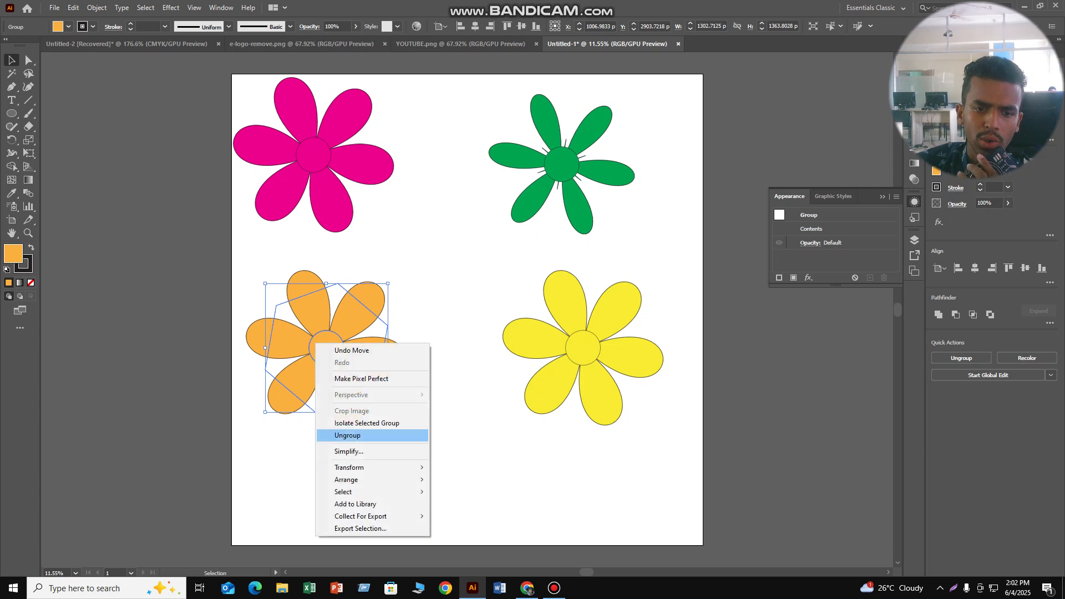
{"action": "left_click", "coordinate": [348, 435]}
{"action": "left_click", "coordinate": [171, 8]}
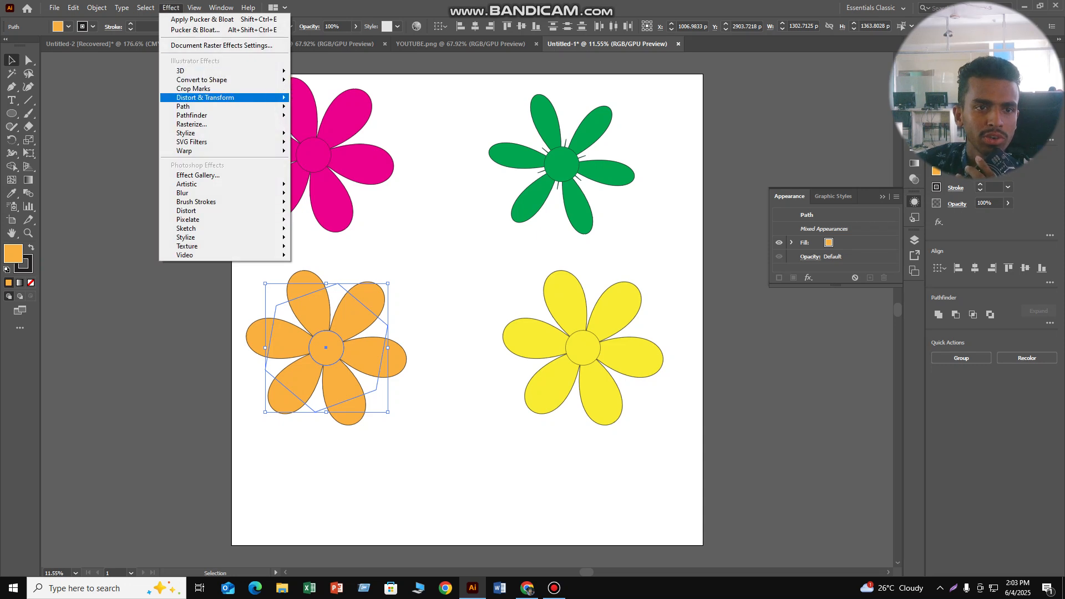
{"action": "mouse_move", "coordinate": [206, 97]}
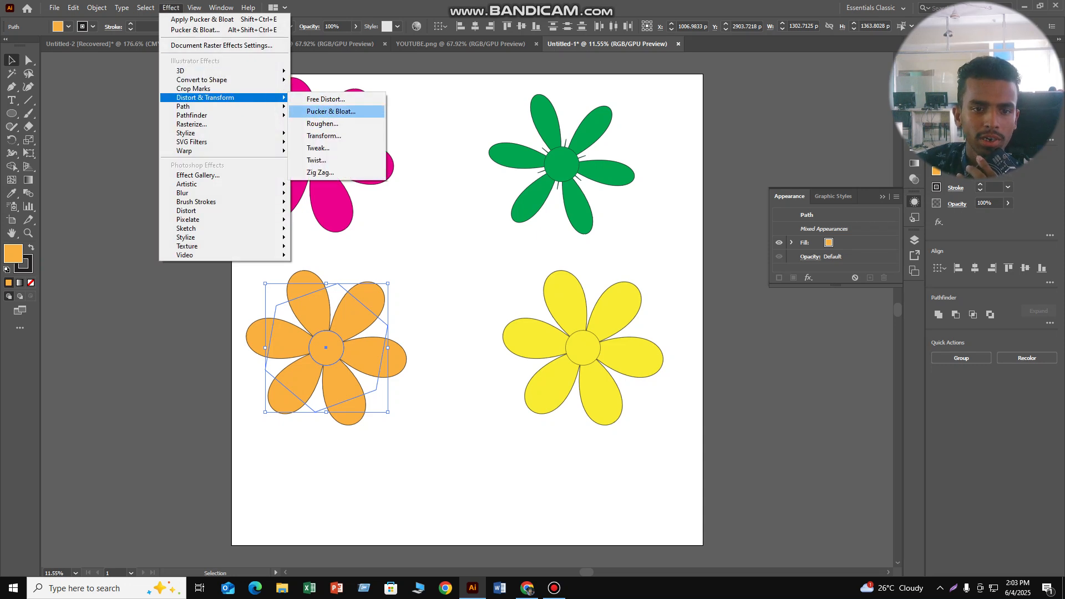
{"action": "left_click", "coordinate": [332, 111]}
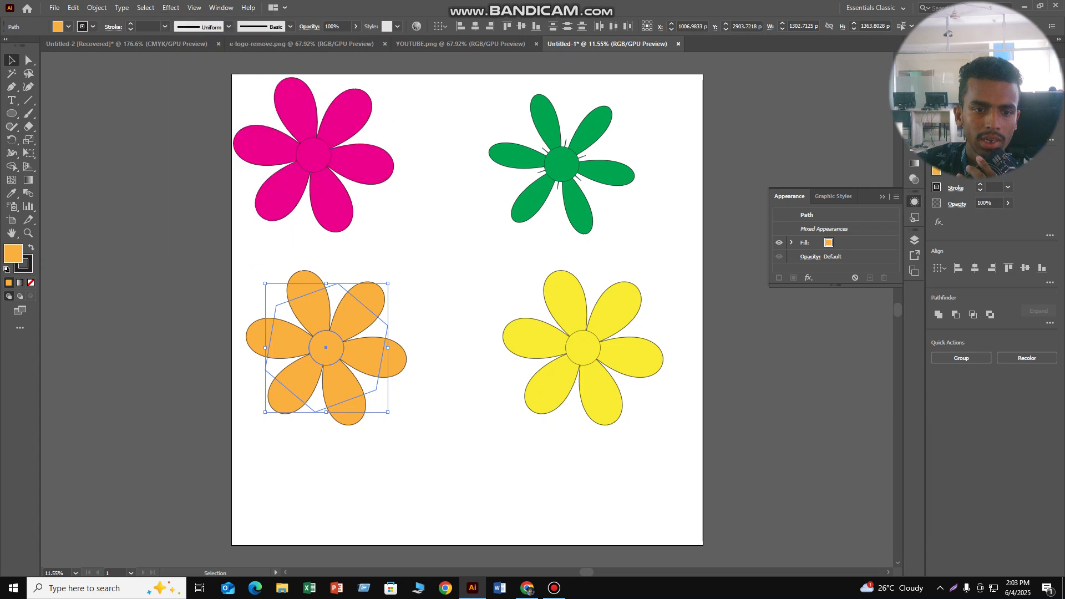
{"action": "left_click", "coordinate": [433, 277]}
- Isolate the orange flower's center circle, move it off the artboard beside the yellow flower, and leave the circle's isolation
{"action": "double_click", "coordinate": [326, 347]}
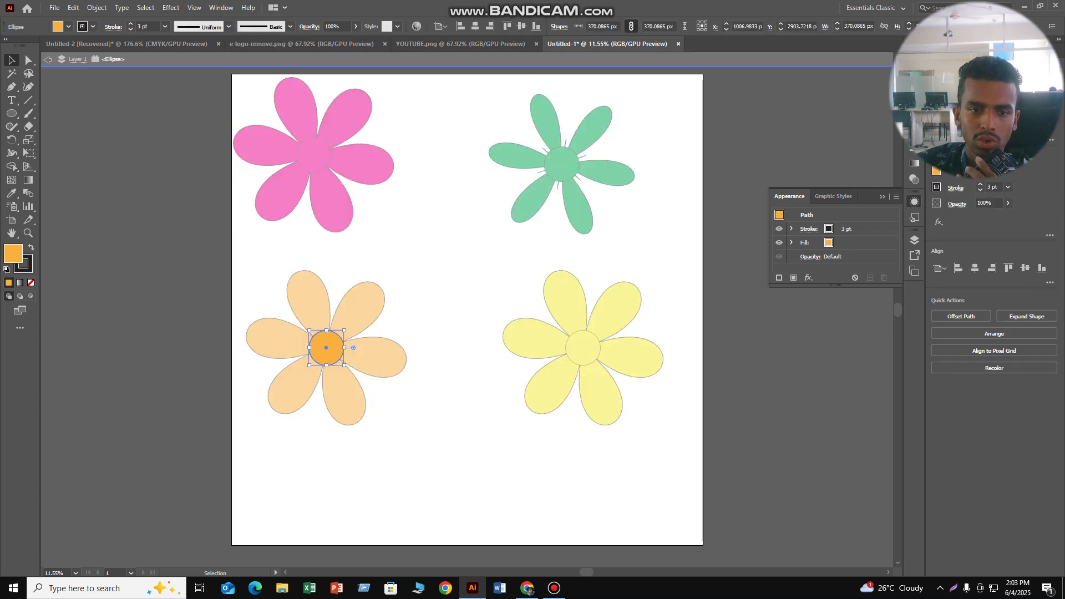
{"action": "left_click", "coordinate": [433, 278]}
{"action": "left_click_drag", "start_coordinate": [326, 348], "coordinate": [790, 355]}
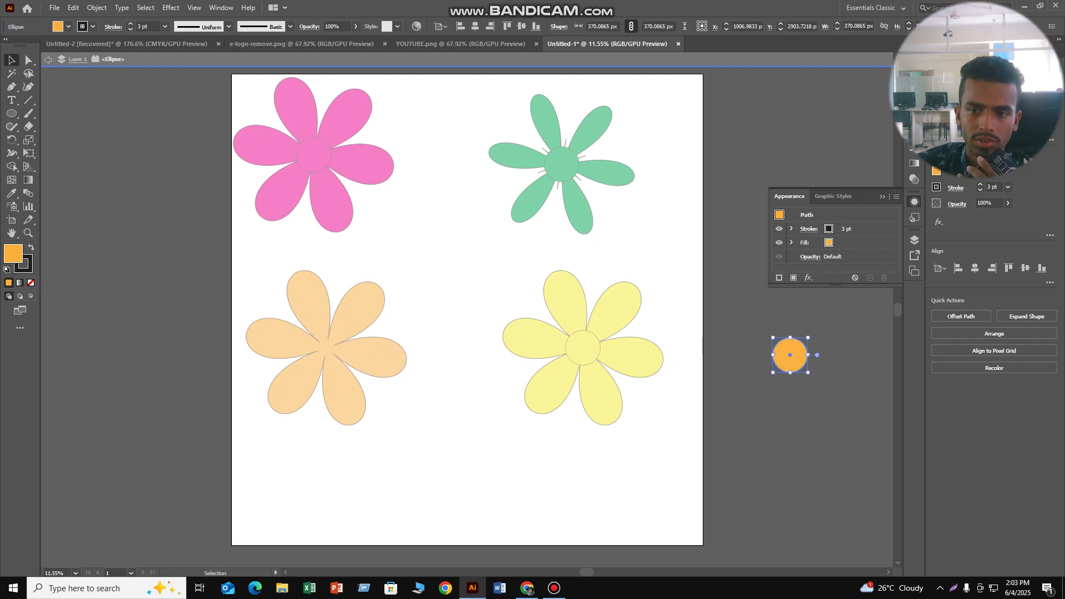
{"action": "left_click", "coordinate": [271, 370]}
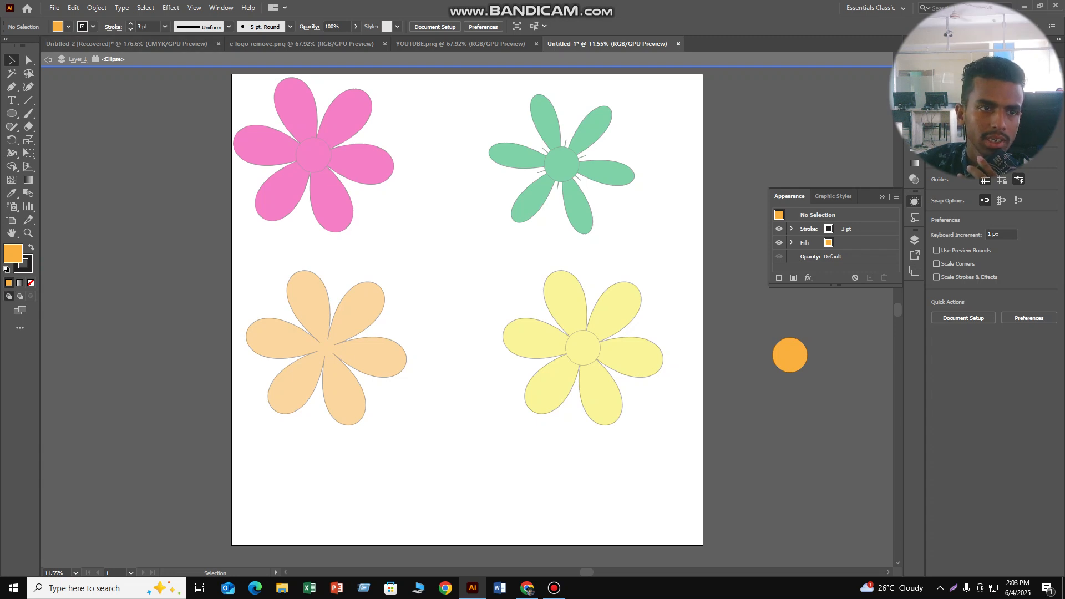
{"action": "left_click", "coordinate": [48, 59]}
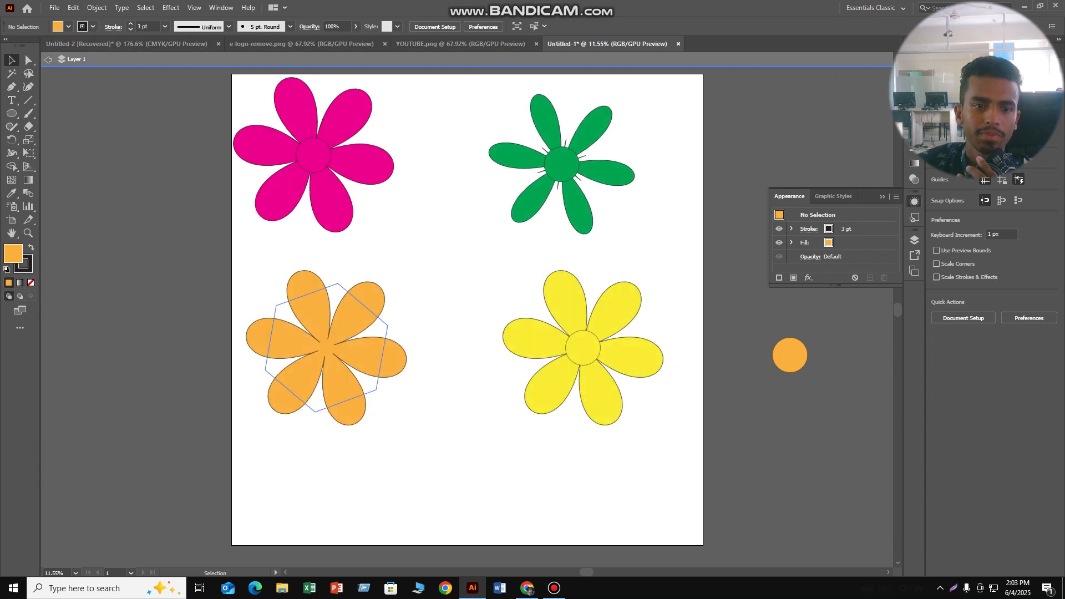
- Select the orange petals and try a second Pucker & Bloat effect with values such as 4%, then cancel it
{"action": "left_click", "coordinate": [326, 348]}
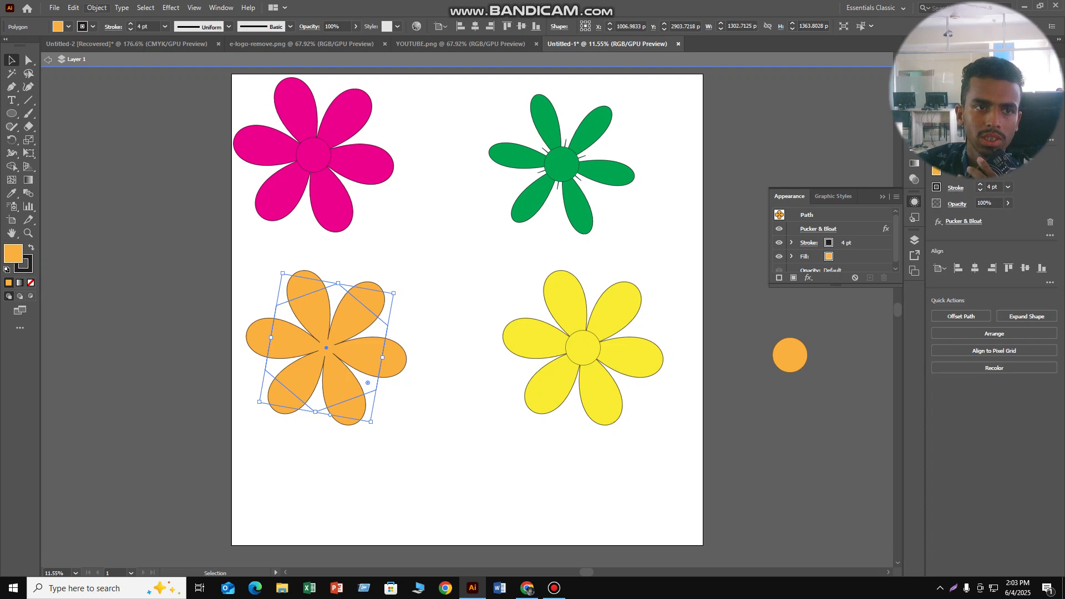
{"action": "left_click", "coordinate": [171, 7]}
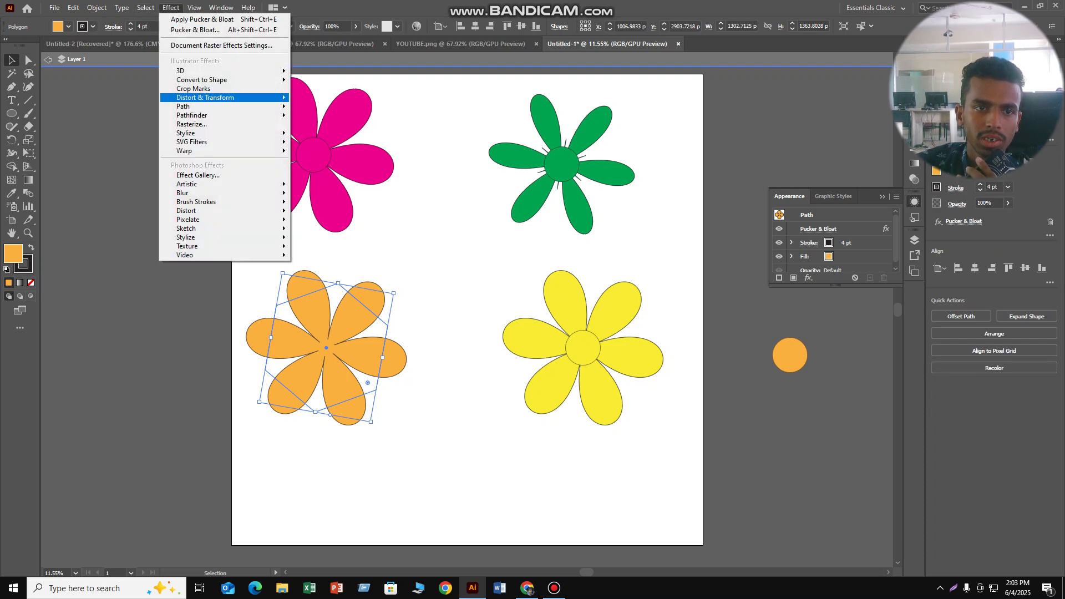
{"action": "mouse_move", "coordinate": [222, 97]}
{"action": "left_click", "coordinate": [333, 111]}
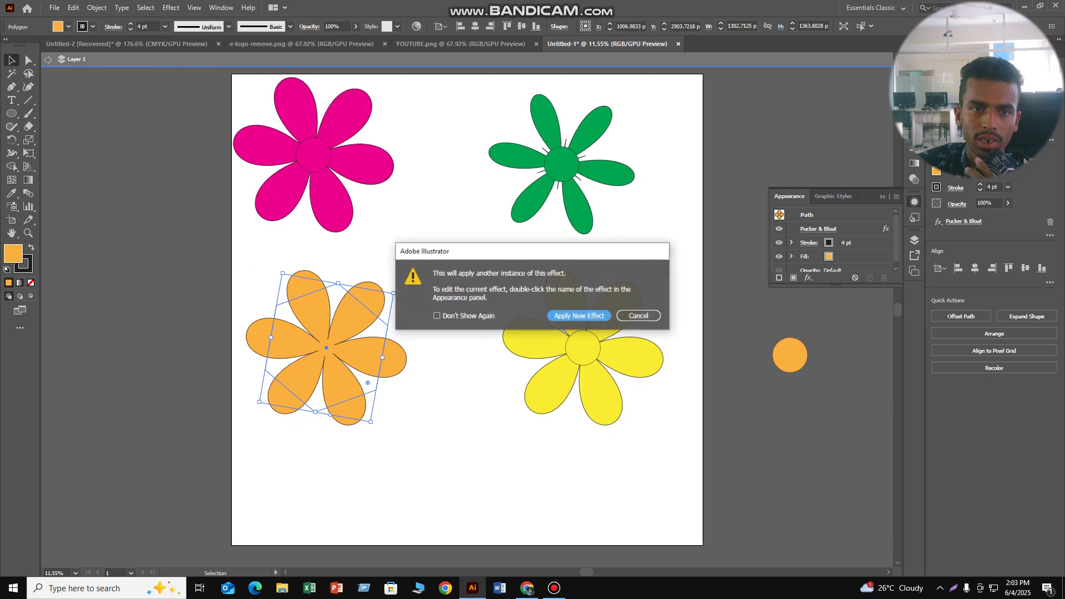
{"action": "left_click", "coordinate": [579, 315]}
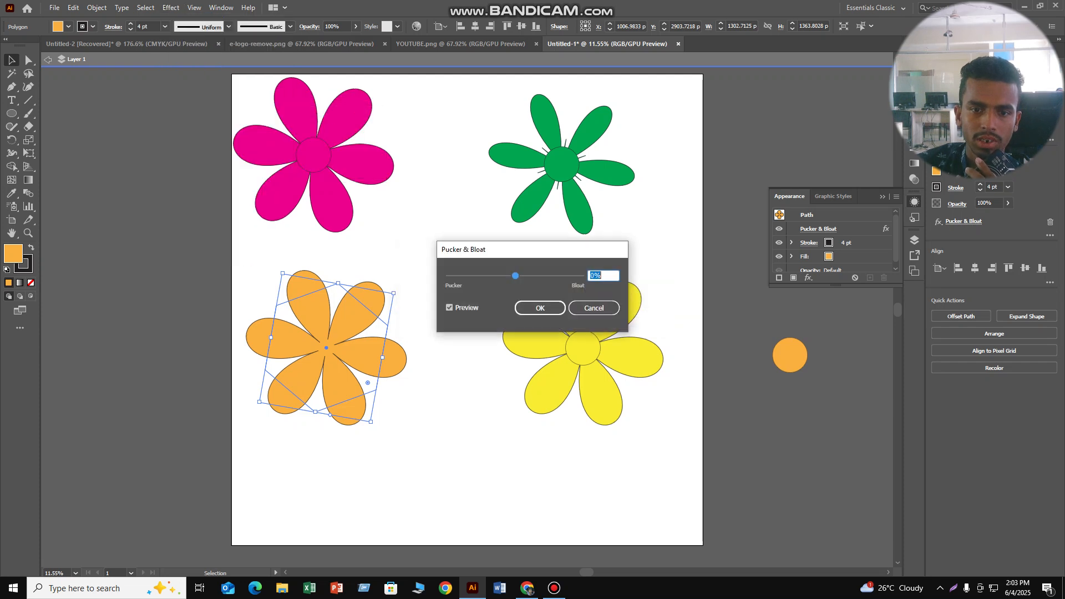
{"action": "type", "text": "-85"}
{"action": "left_click_drag", "start_coordinate": [487, 275], "coordinate": [516, 275]}
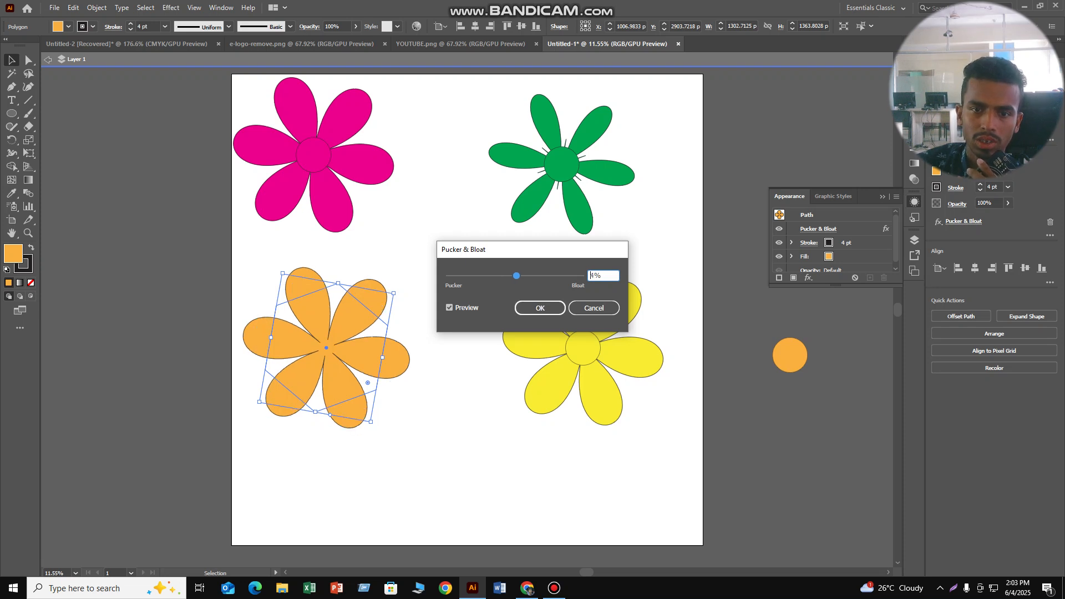
{"action": "left_click", "coordinate": [593, 308]}
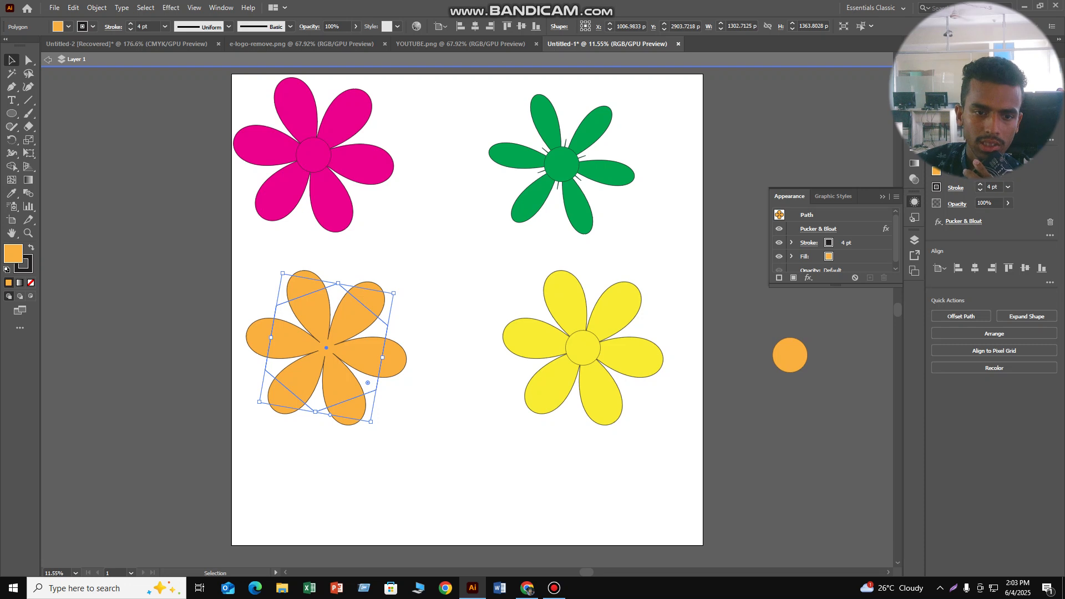
{"action": "left_click", "coordinate": [171, 7]}
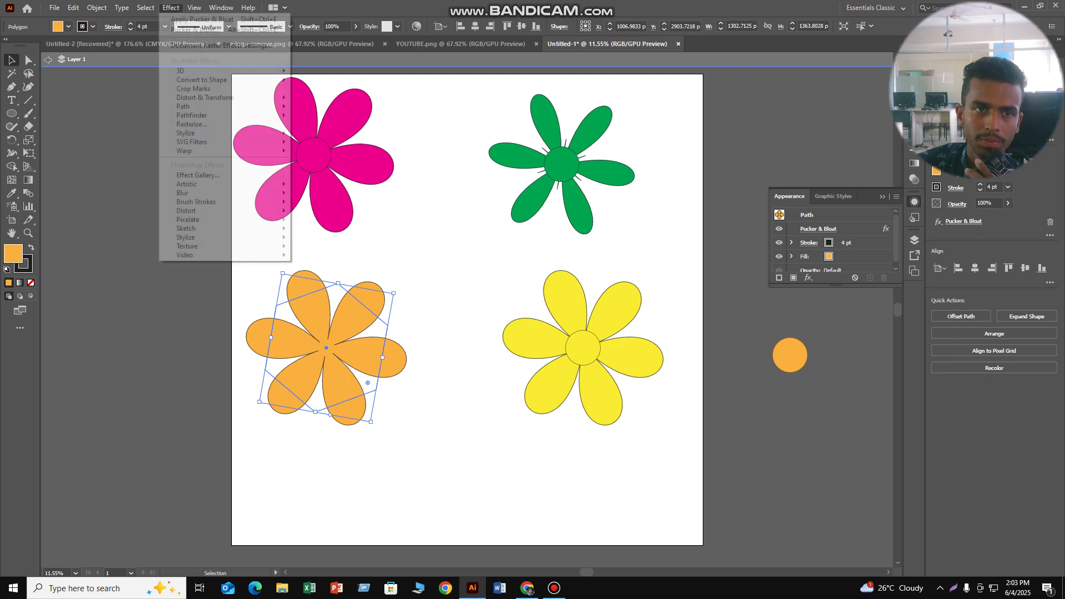
{"action": "mouse_move", "coordinate": [250, 98]}
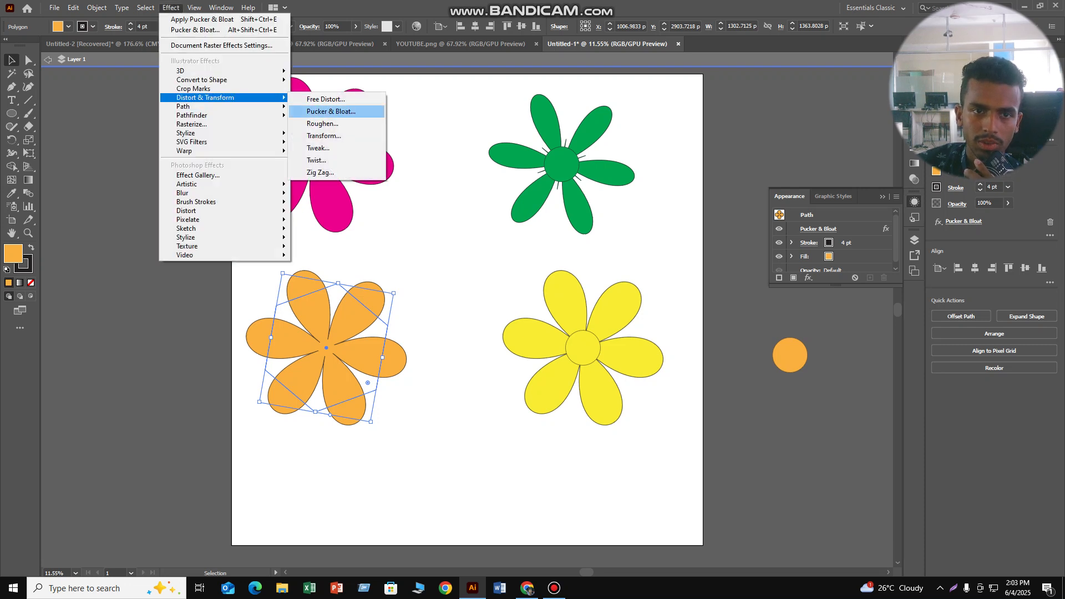
{"action": "left_click", "coordinate": [322, 106]}
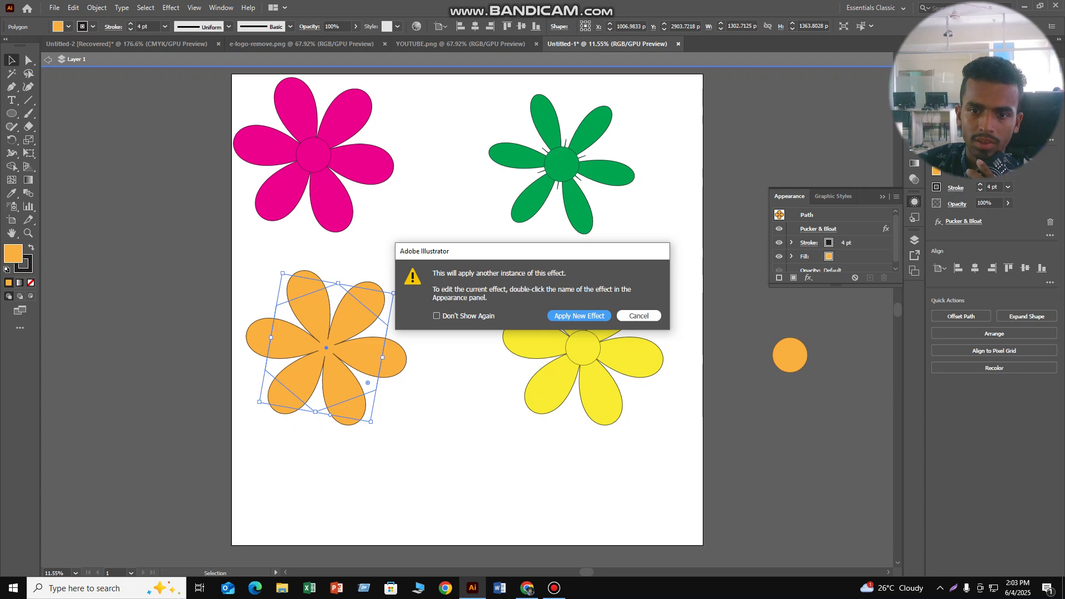
{"action": "left_click", "coordinate": [639, 316]}
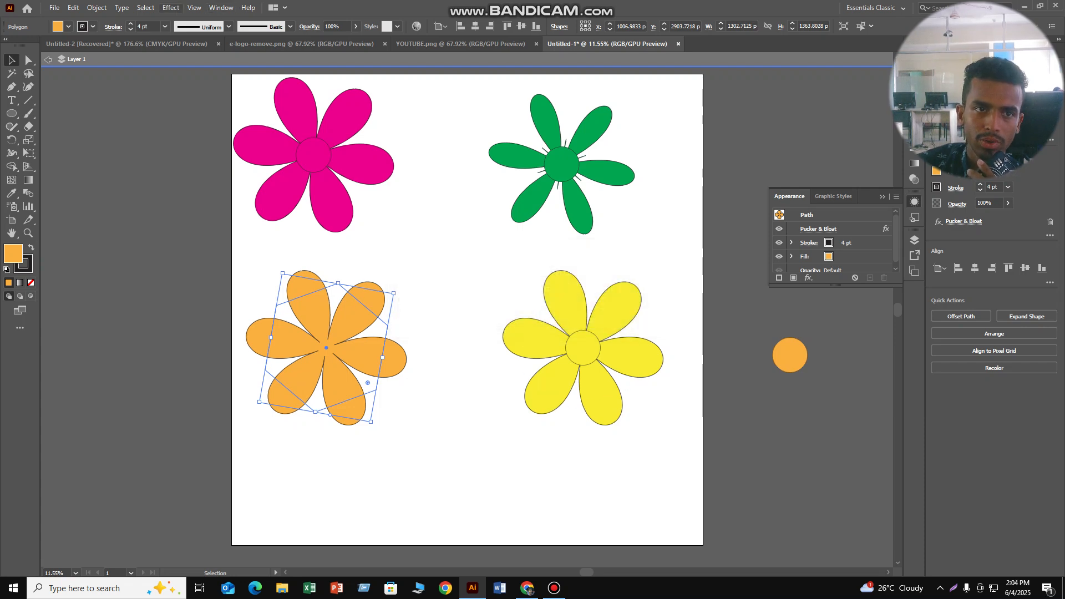
- Add a second Pucker & Bloat effect to the orange petals, leaving it at 0%
{"action": "left_click", "coordinate": [171, 7]}
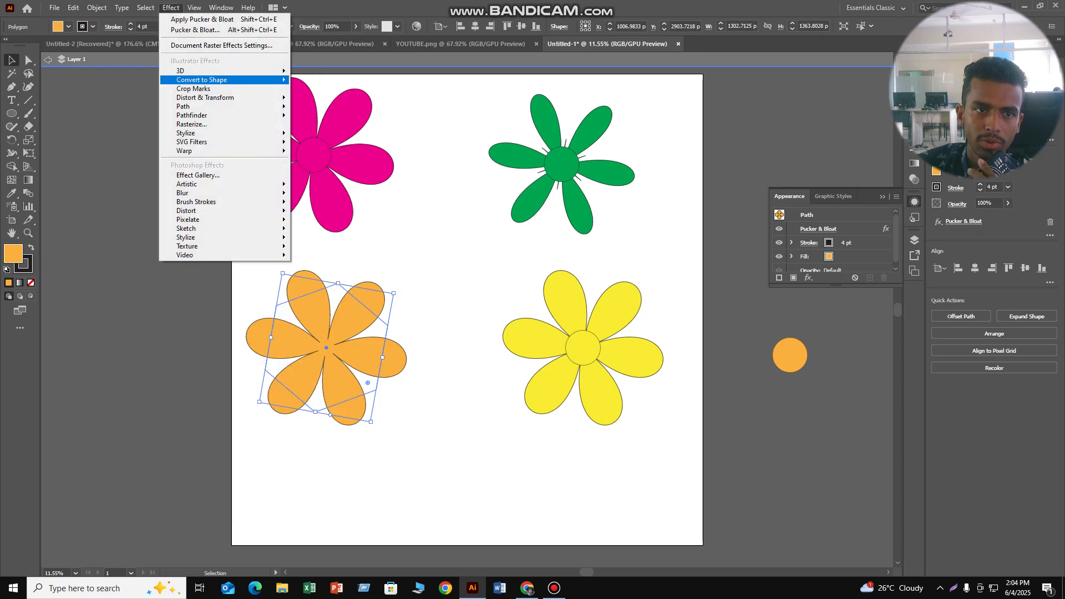
{"action": "mouse_move", "coordinate": [205, 98]}
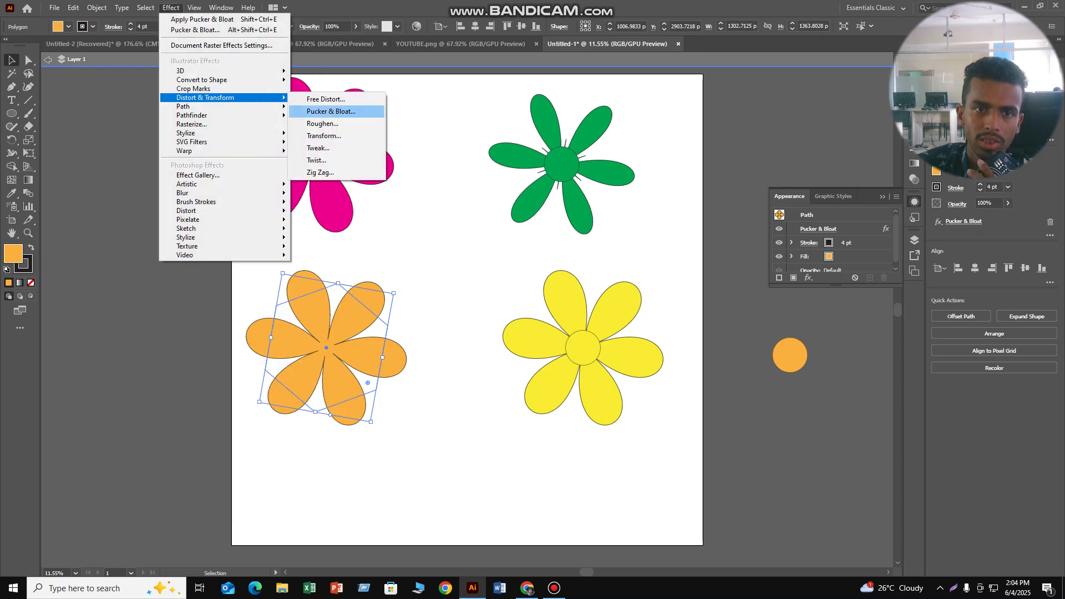
{"action": "left_click", "coordinate": [331, 111]}
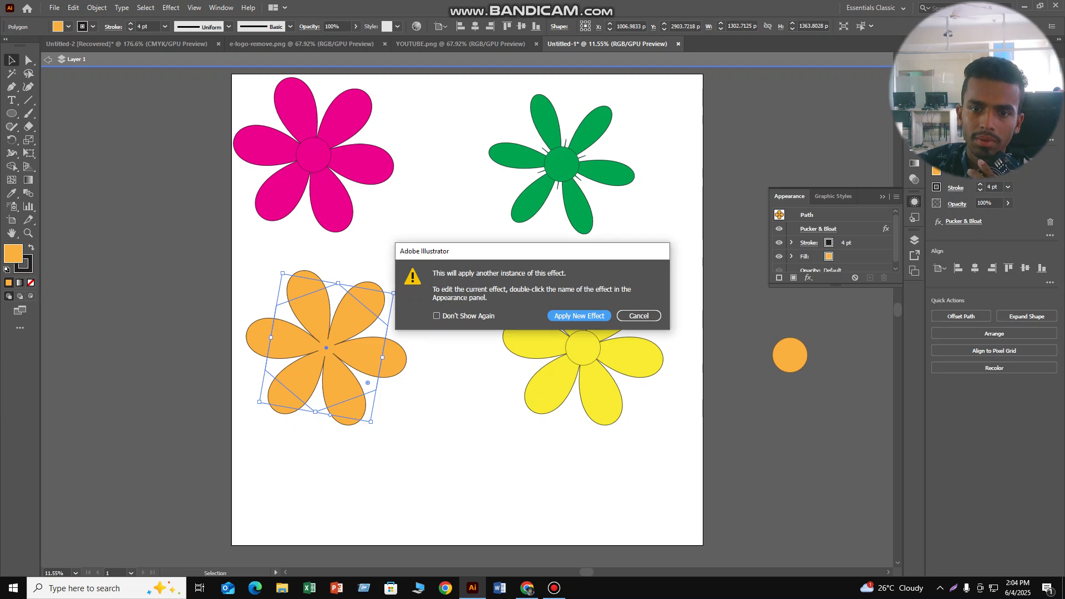
{"action": "left_click", "coordinate": [579, 316]}
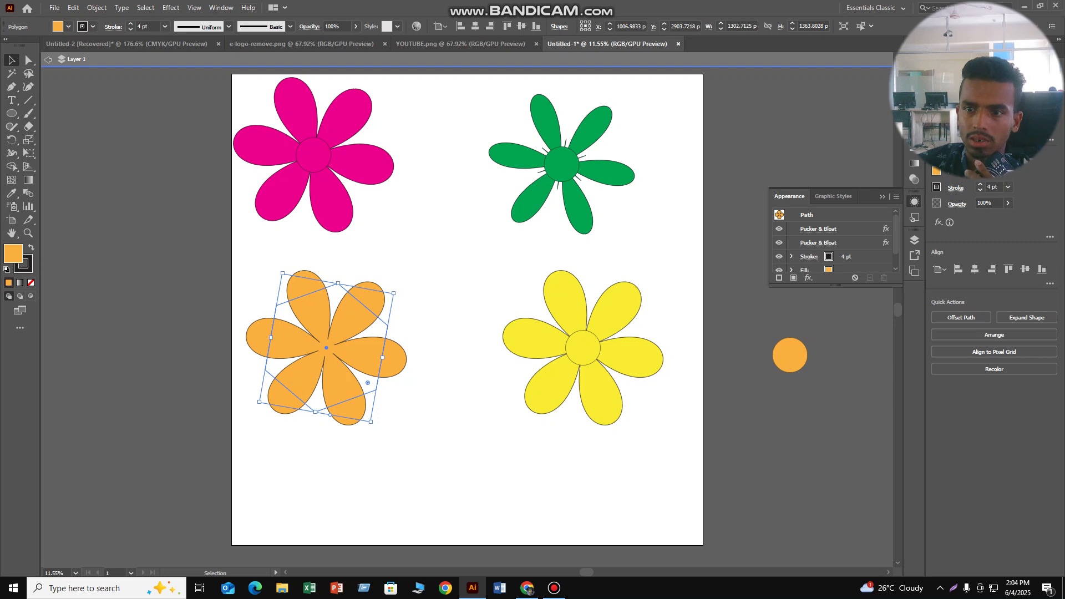
- Try 3% in the newly added Pucker & Bloat effect of the orange petals and cancel the edit
{"action": "left_click", "coordinate": [818, 242]}
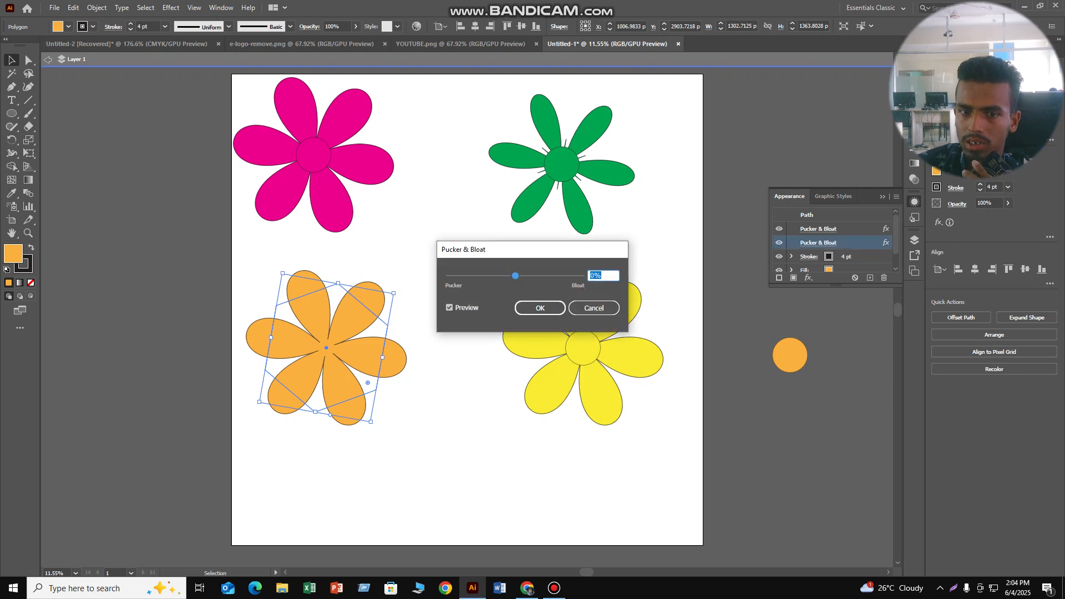
{"action": "mouse_move", "coordinate": [516, 275]}
{"action": "left_mouse_down"}
{"action": "mouse_move", "coordinate": [500, 276]}
{"action": "mouse_move", "coordinate": [516, 276]}
{"action": "left_mouse_up"}
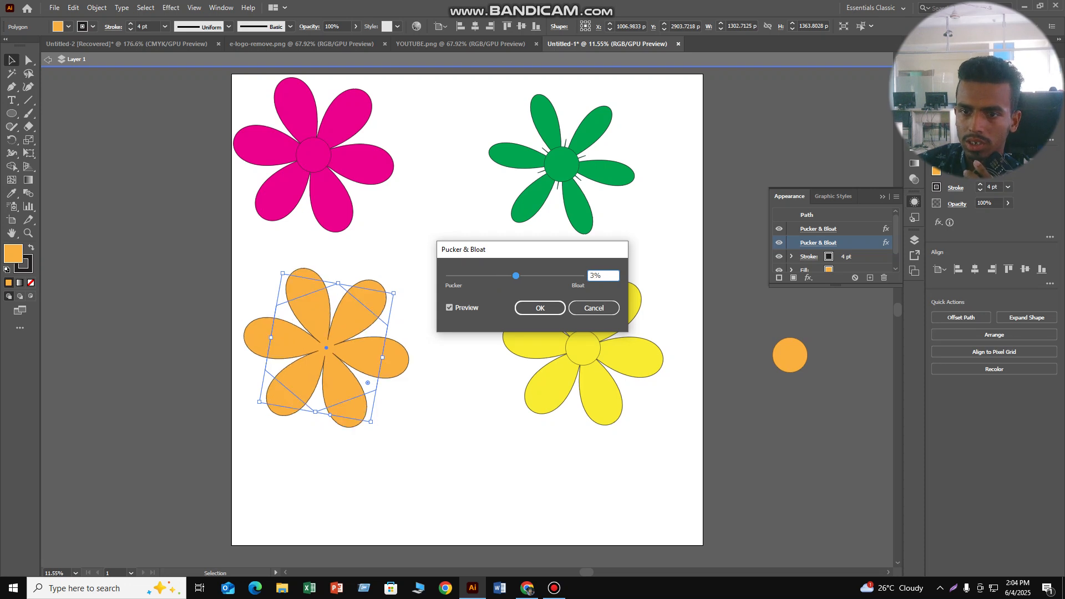
{"action": "left_click", "coordinate": [594, 308]}
- Edit the orange shape's original Pucker & Bloat effect, trying several bloat and pucker amounts, and apply it at -46%
{"action": "left_click", "coordinate": [819, 228]}
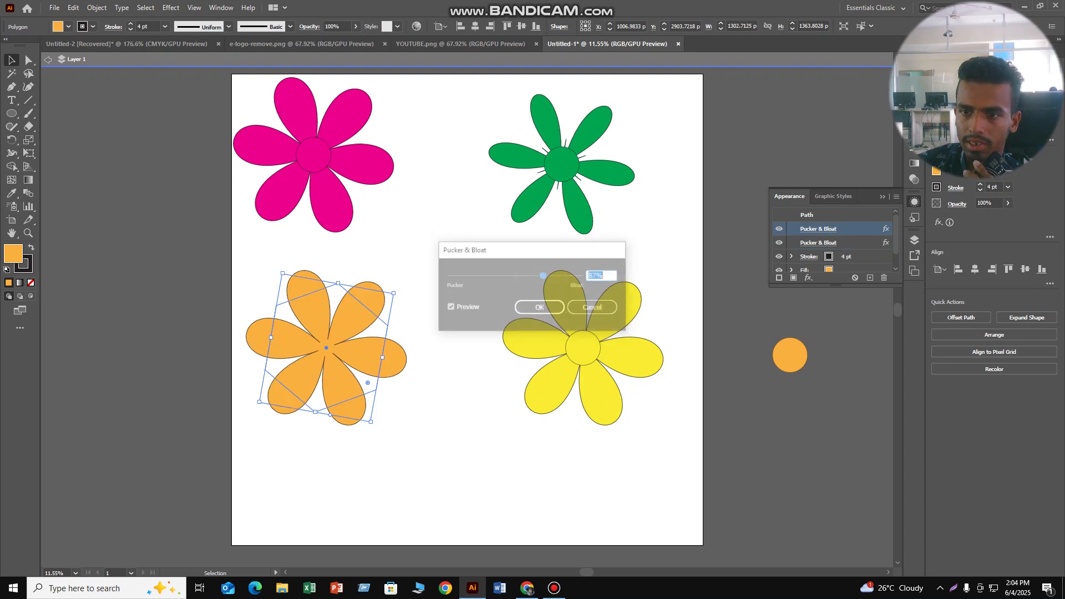
{"action": "type", "text": "16"}
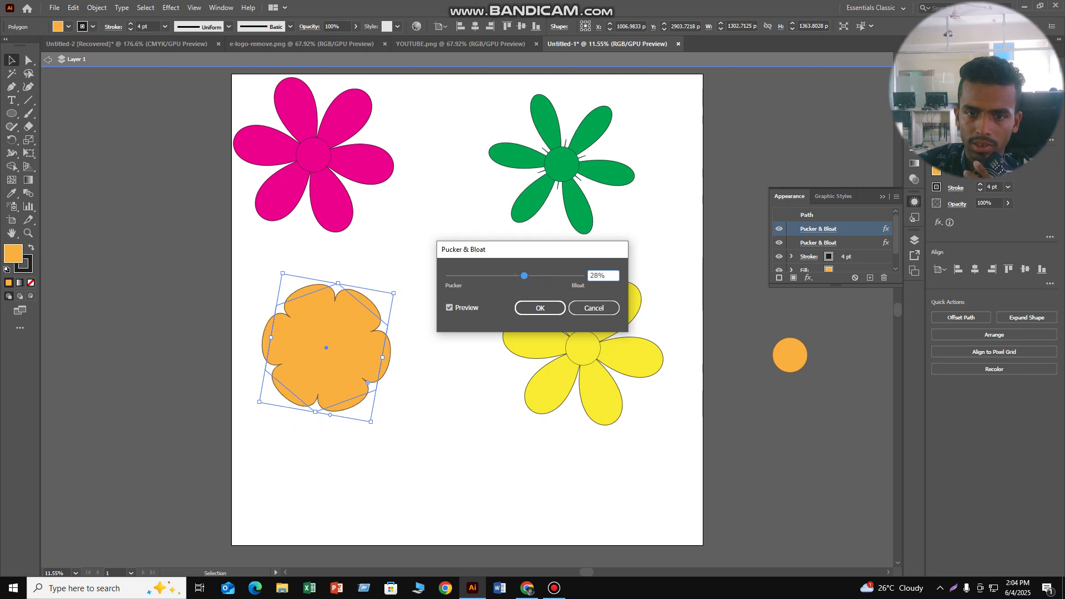
{"action": "mouse_move", "coordinate": [521, 275]}
{"action": "left_mouse_down"}
{"action": "mouse_move", "coordinate": [477, 276]}
{"action": "mouse_move", "coordinate": [506, 276]}
{"action": "left_mouse_up"}
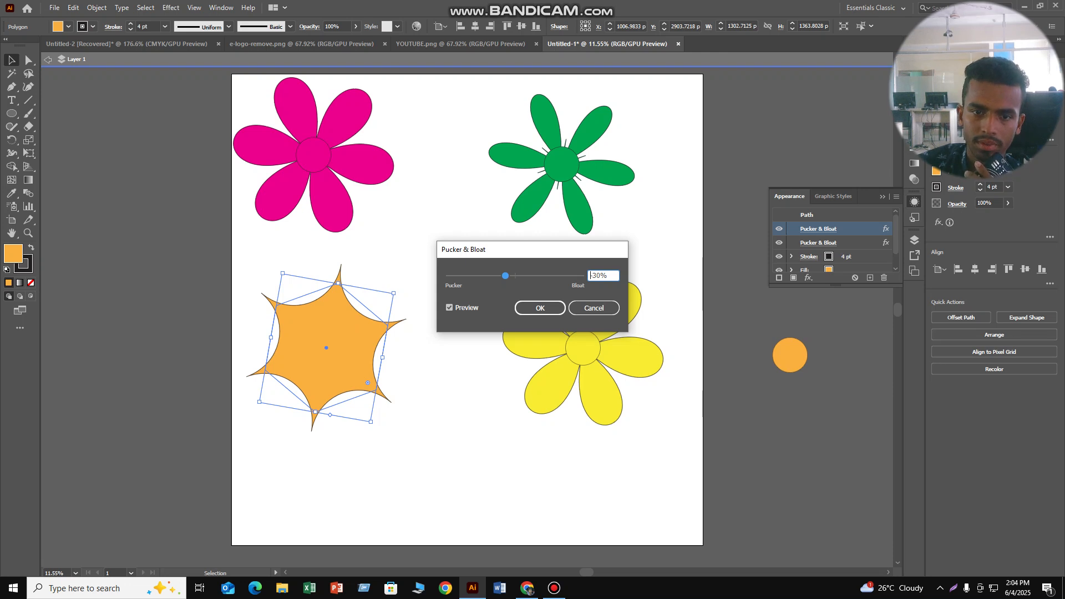
{"action": "left_click_drag", "start_coordinate": [506, 276], "coordinate": [469, 276]}
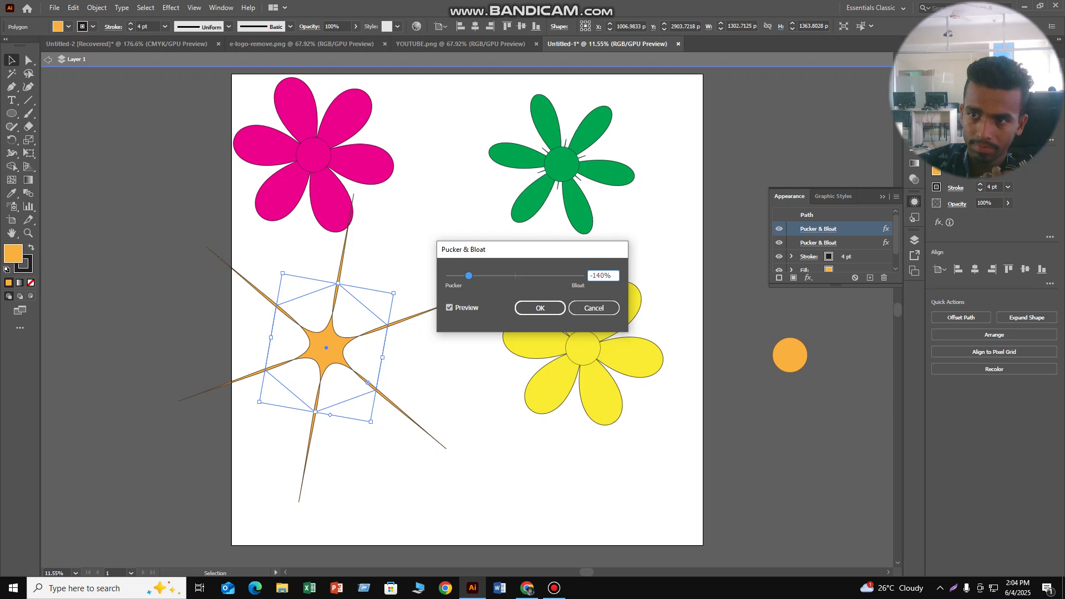
{"action": "left_click_drag", "start_coordinate": [469, 276], "coordinate": [517, 276]}
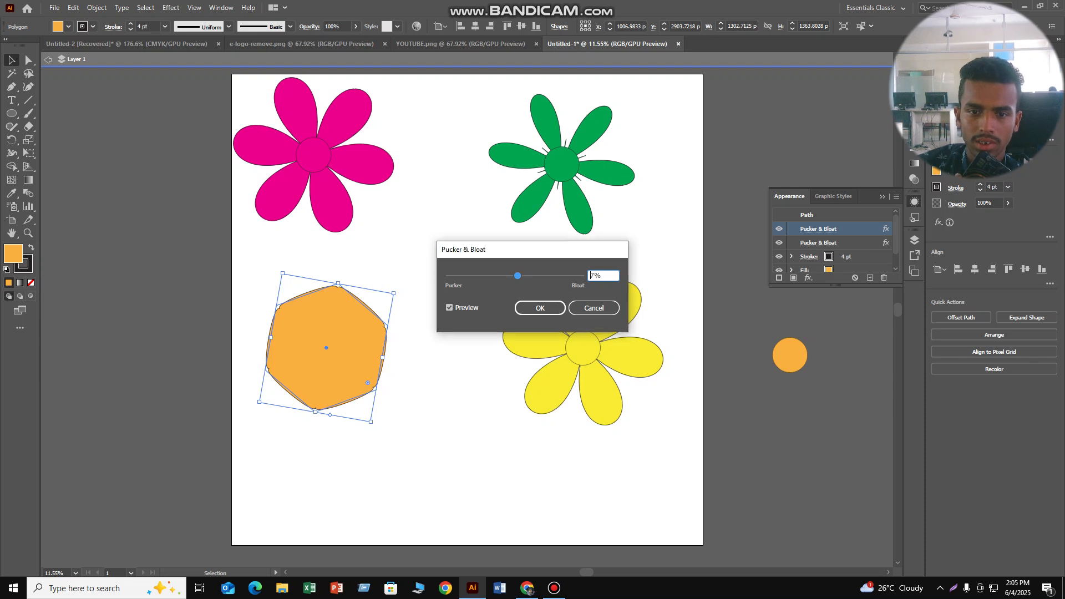
{"action": "mouse_move", "coordinate": [518, 276]}
{"action": "left_mouse_down"}
{"action": "mouse_move", "coordinate": [470, 276]}
{"action": "mouse_move", "coordinate": [500, 276]}
{"action": "left_mouse_up"}
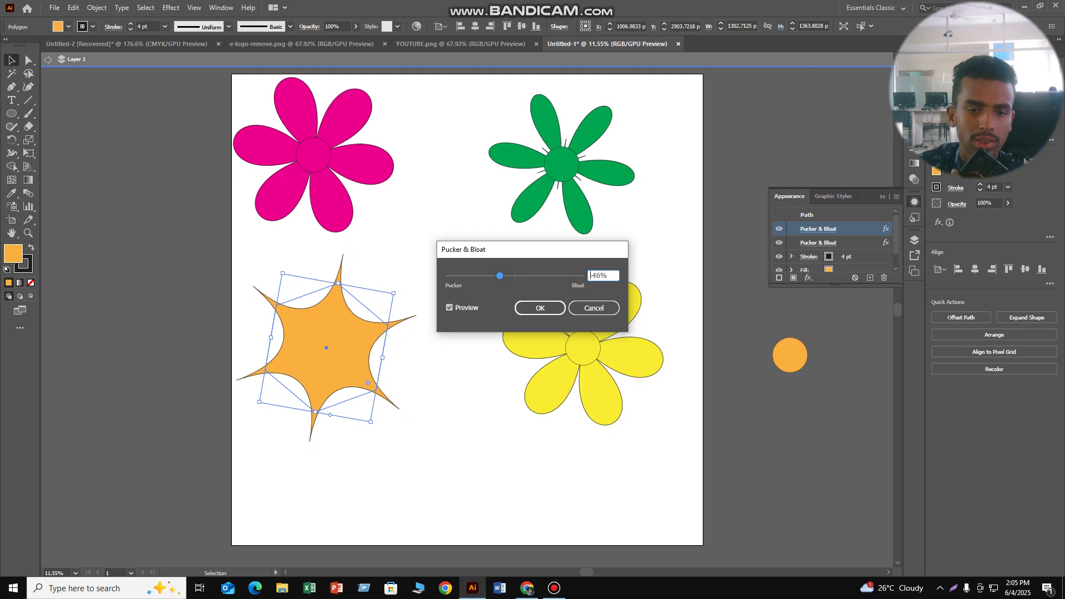
{"action": "left_click", "coordinate": [540, 308]}
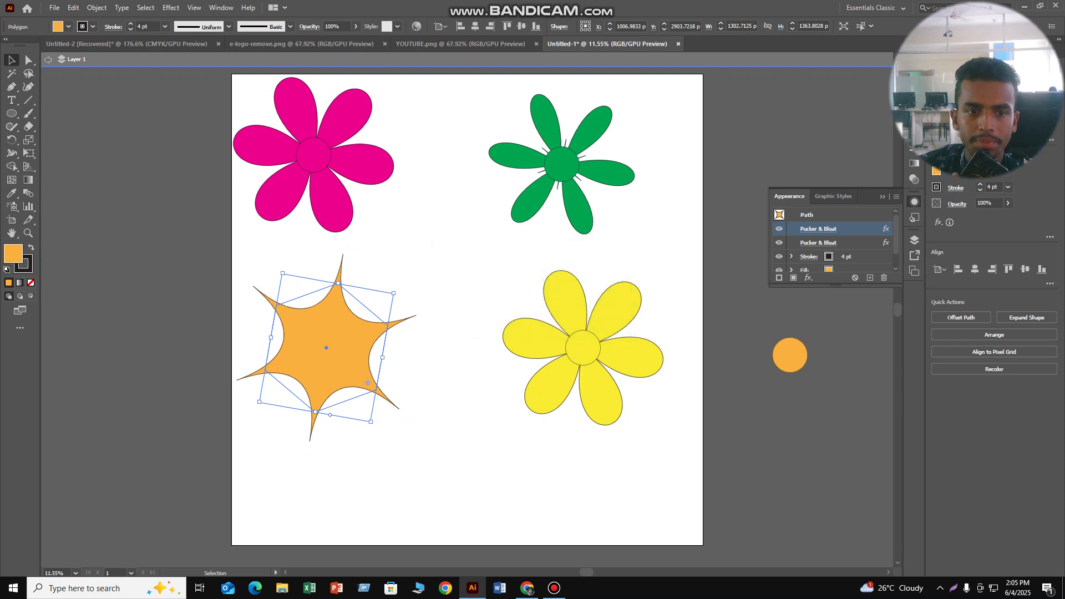
- Delete the spare orange circle lying off the artboard beside the yellow flower
{"action": "left_click", "coordinate": [799, 355]}
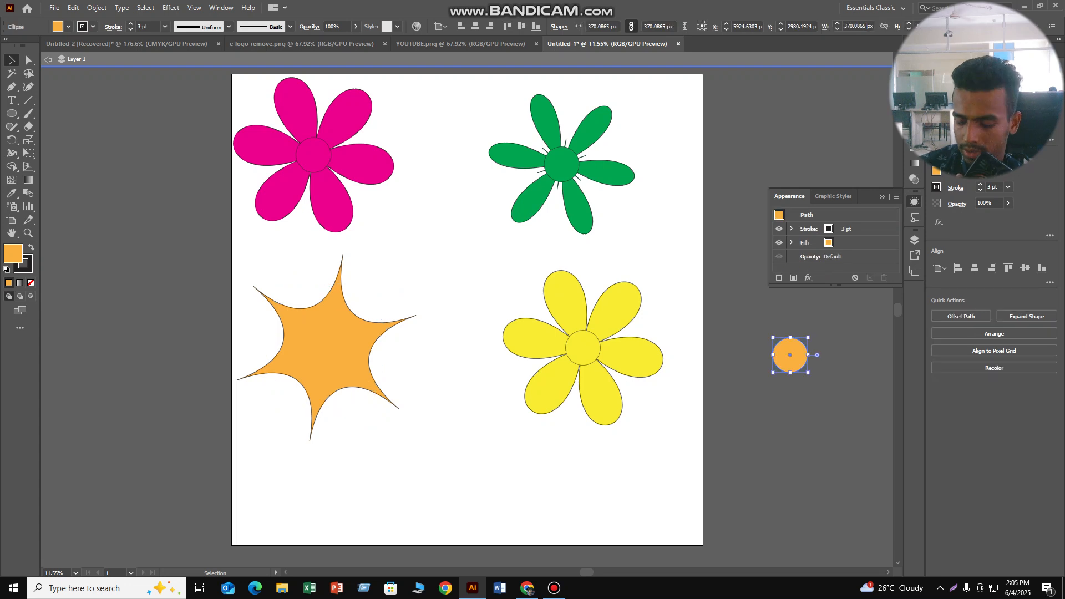
{"action": "key", "text": "Delete"}
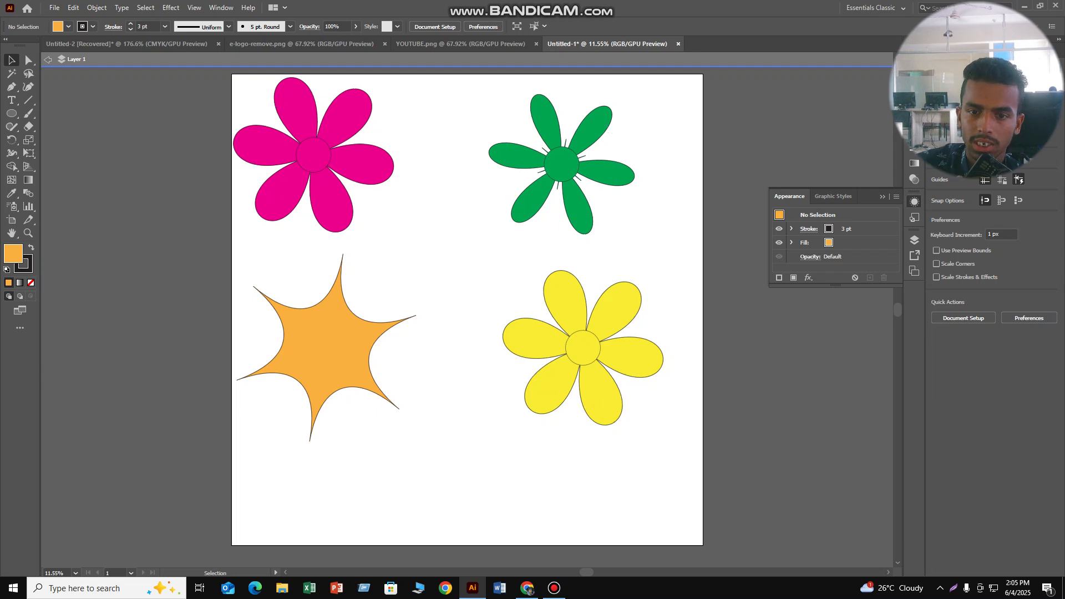
- Select the orange six-pointed star shape and change its fill to light blue
{"action": "left_click", "coordinate": [368, 383]}
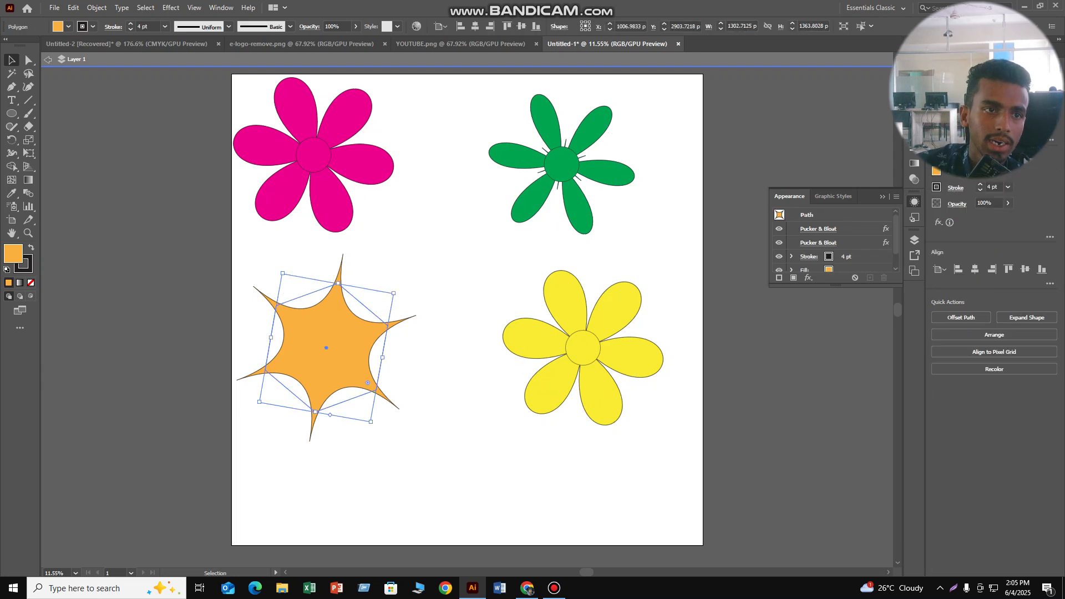
{"action": "left_click", "coordinate": [68, 27]}
{"action": "left_click", "coordinate": [78, 52]}
{"action": "key", "text": "Escape"}
{"action": "left_click", "coordinate": [444, 311]}
{"action": "left_click", "coordinate": [327, 348]}
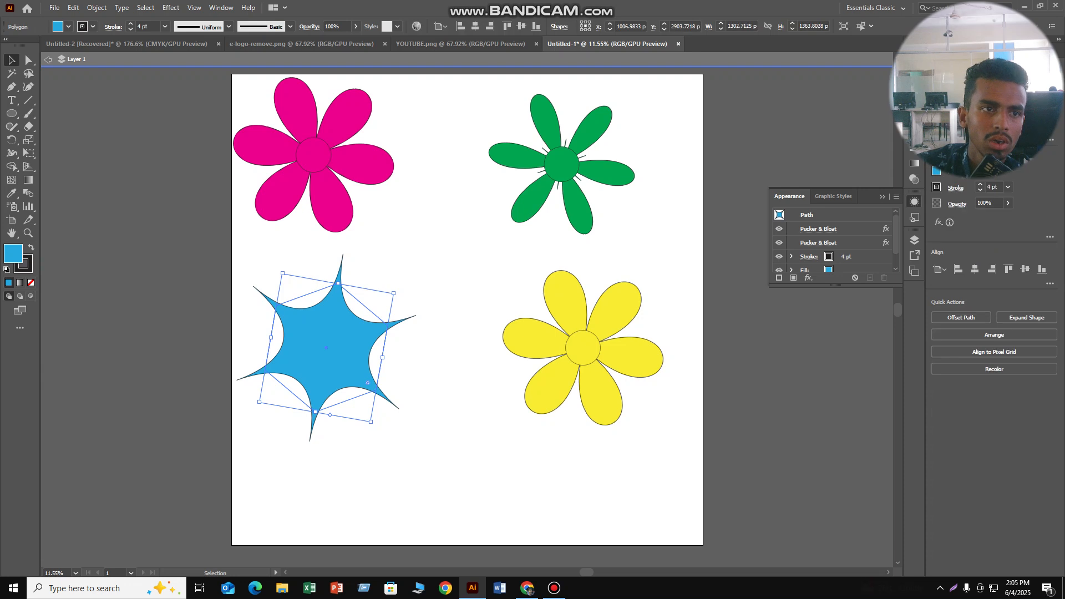
- Try the yellow-to-orange gradient swatch on the star shape's fill, then apply the white-to-black gradient swatch
{"action": "left_click", "coordinate": [69, 27]}
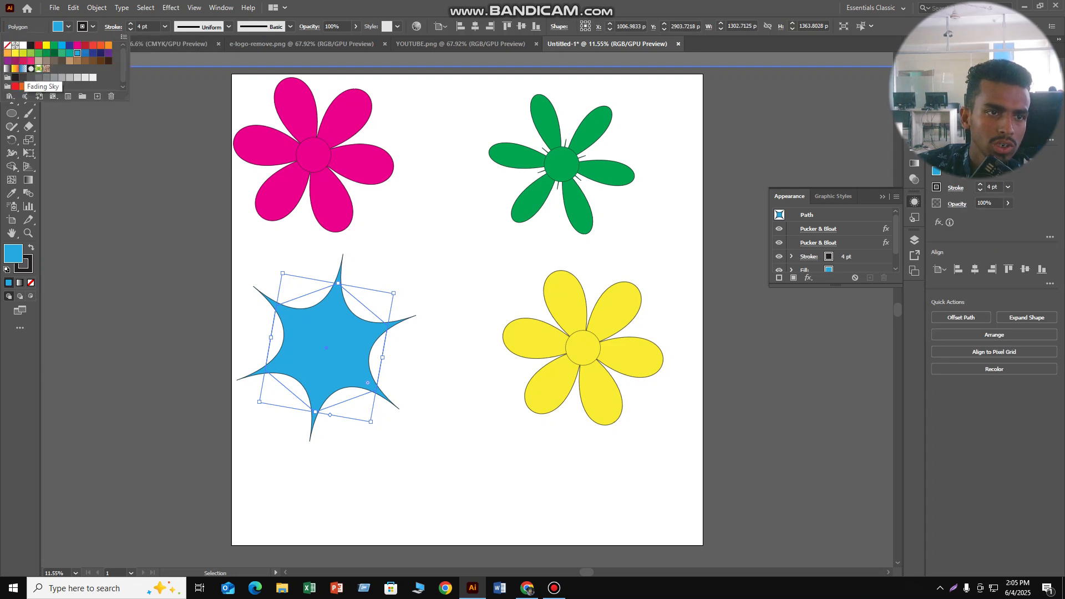
{"action": "left_click", "coordinate": [15, 68]}
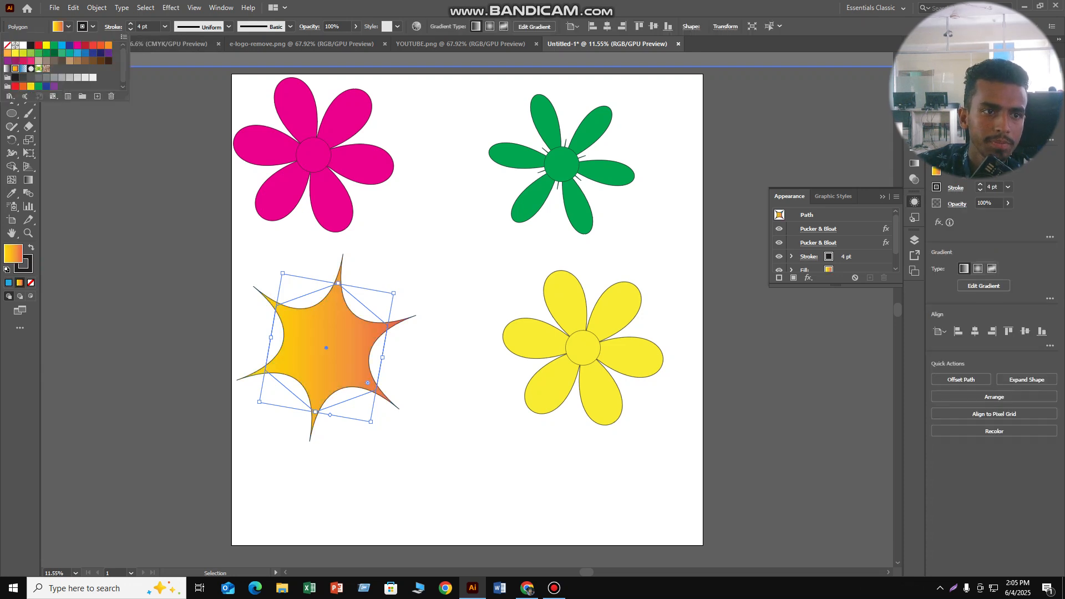
{"action": "left_click", "coordinate": [8, 69]}
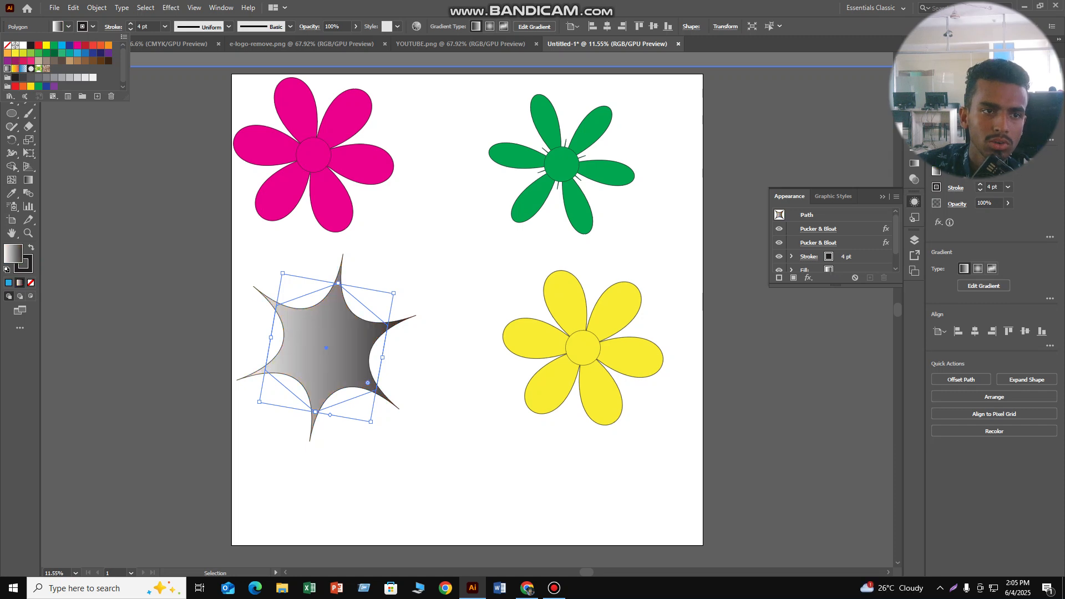